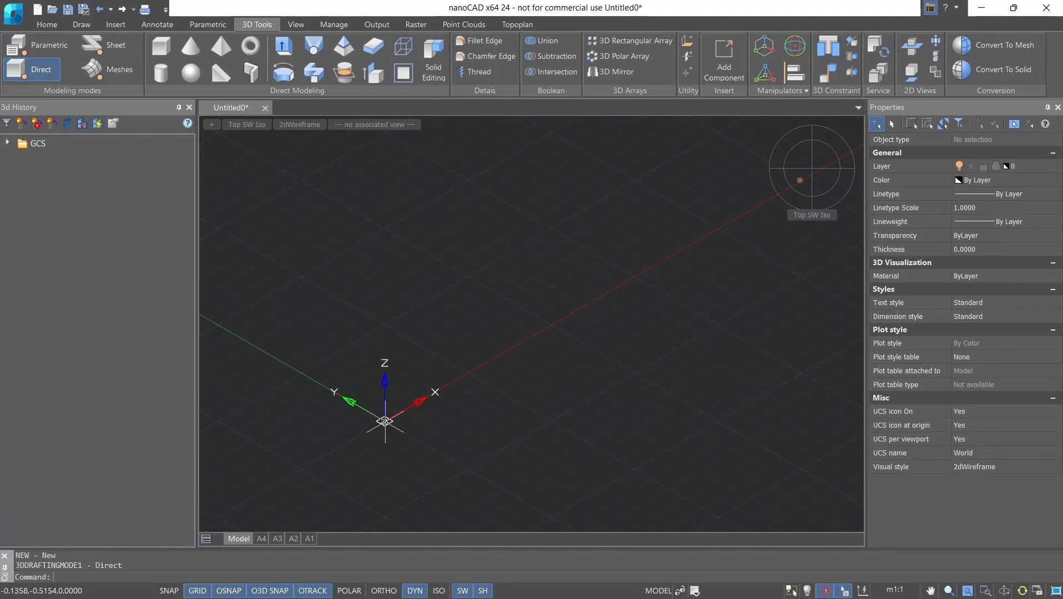
Switch to the Parametric modeling mode and add a planar sketch on the ZX plane
click(59, 48)
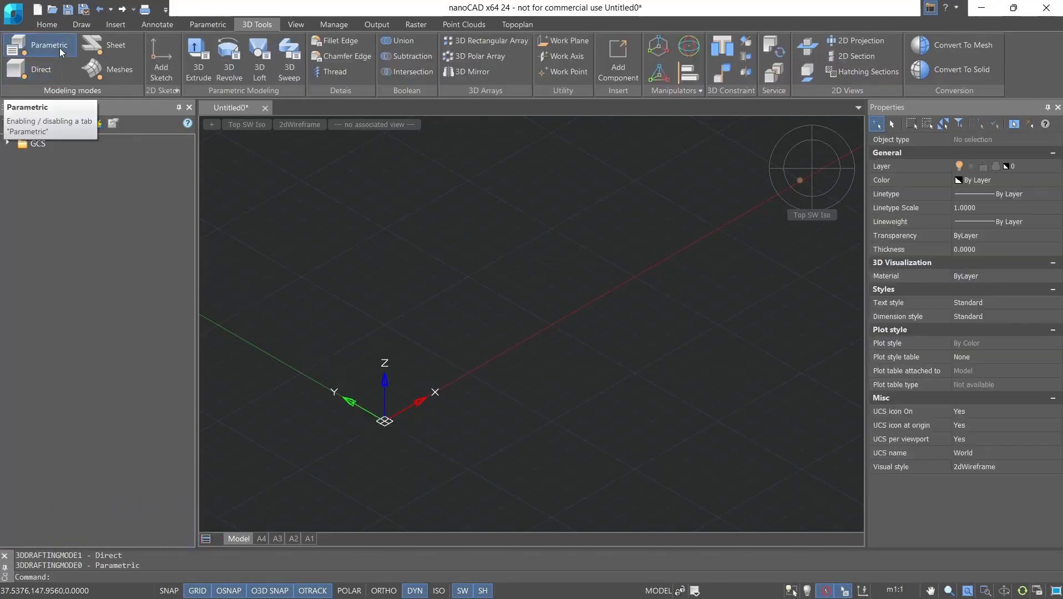
click(165, 77)
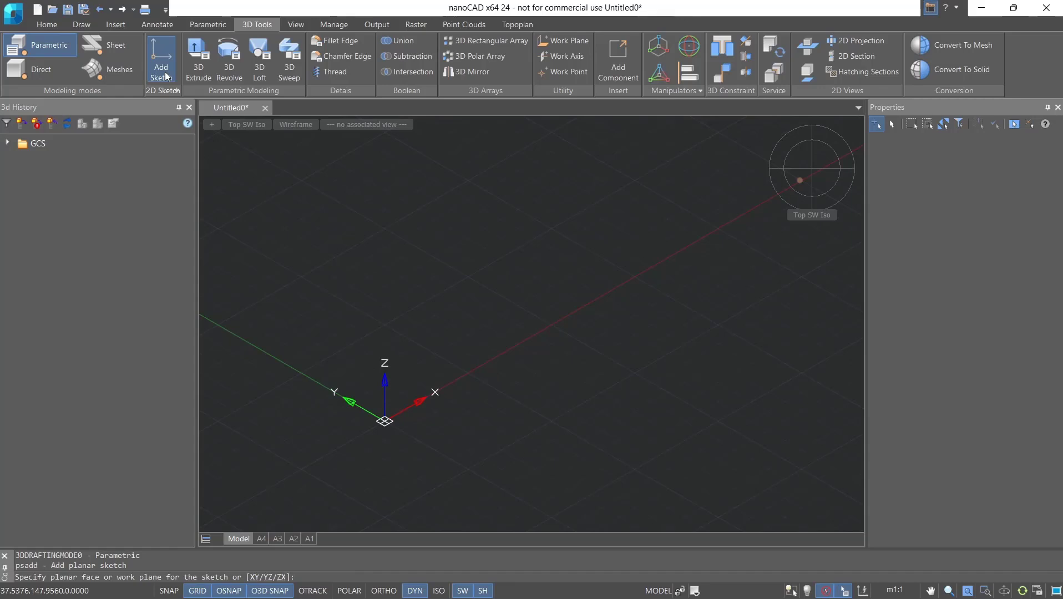
click(9, 144)
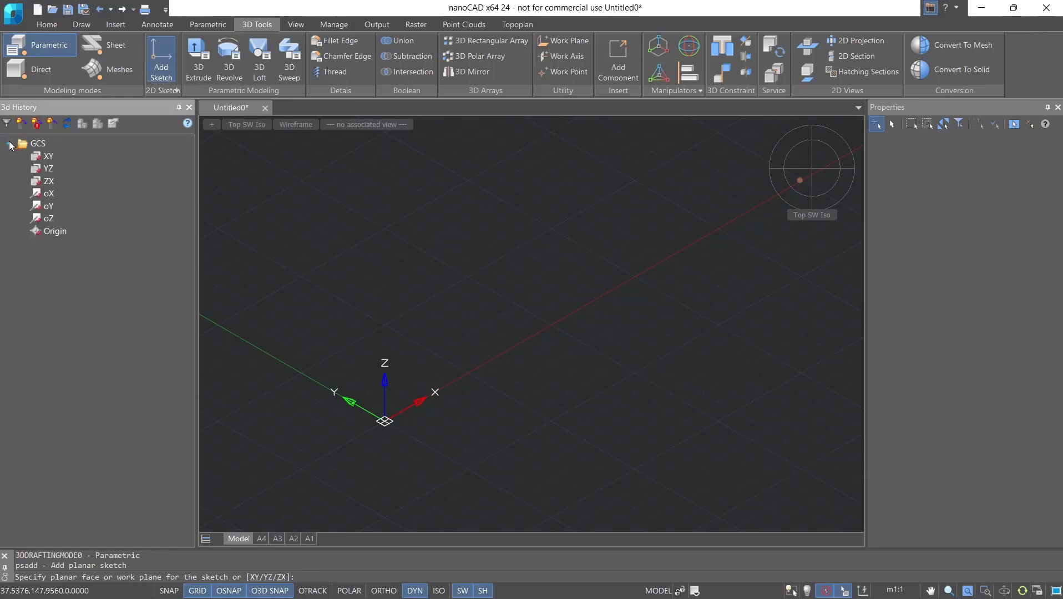
click(49, 187)
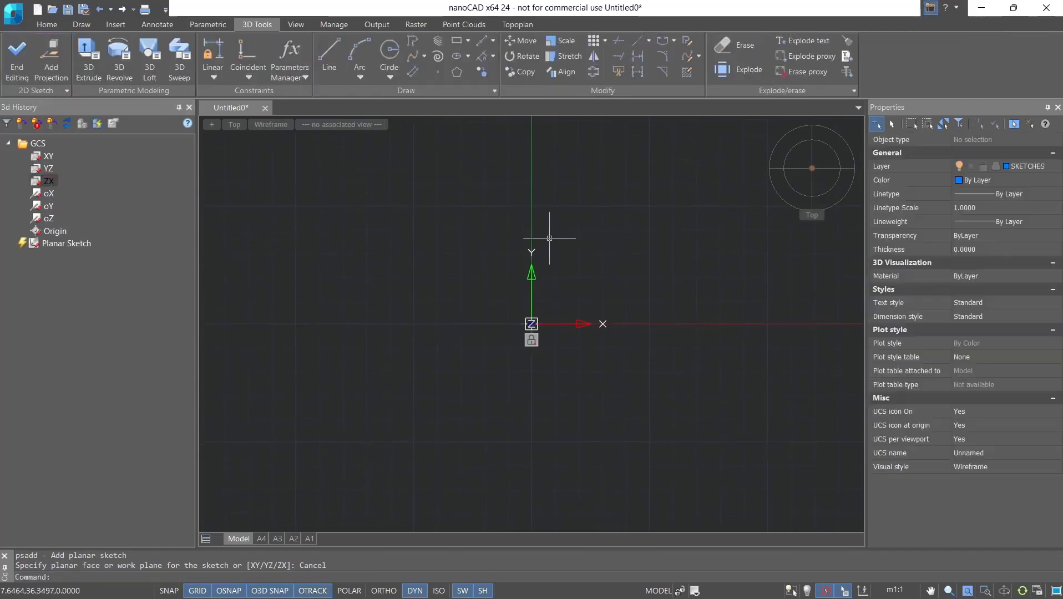
Draw a two-point rectangle about 75.5 wide, above and to the positive X side of the sketch origin
middle_drag(551, 249, 325, 335)
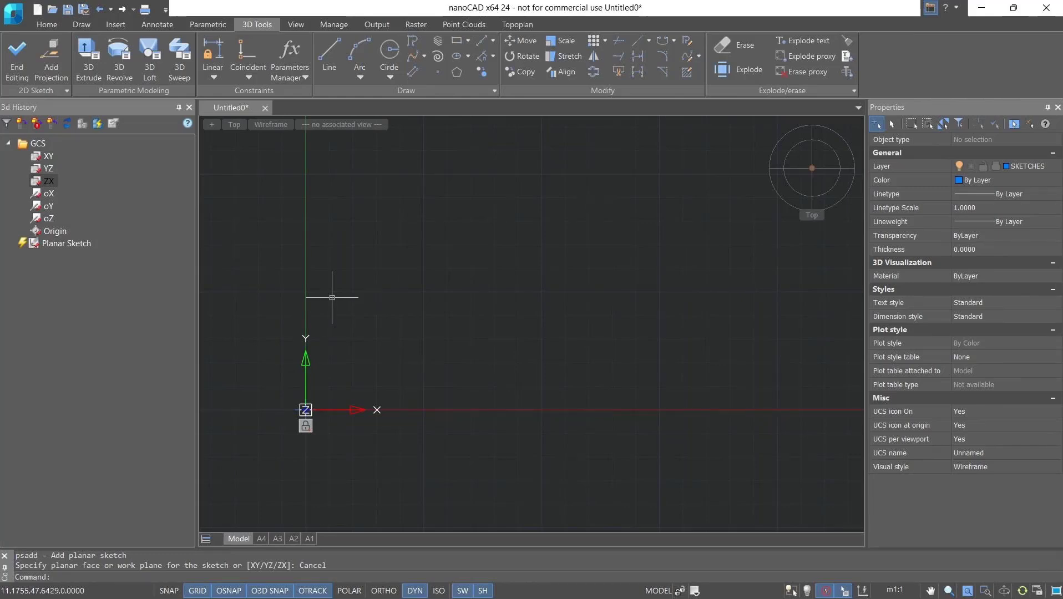
click(458, 45)
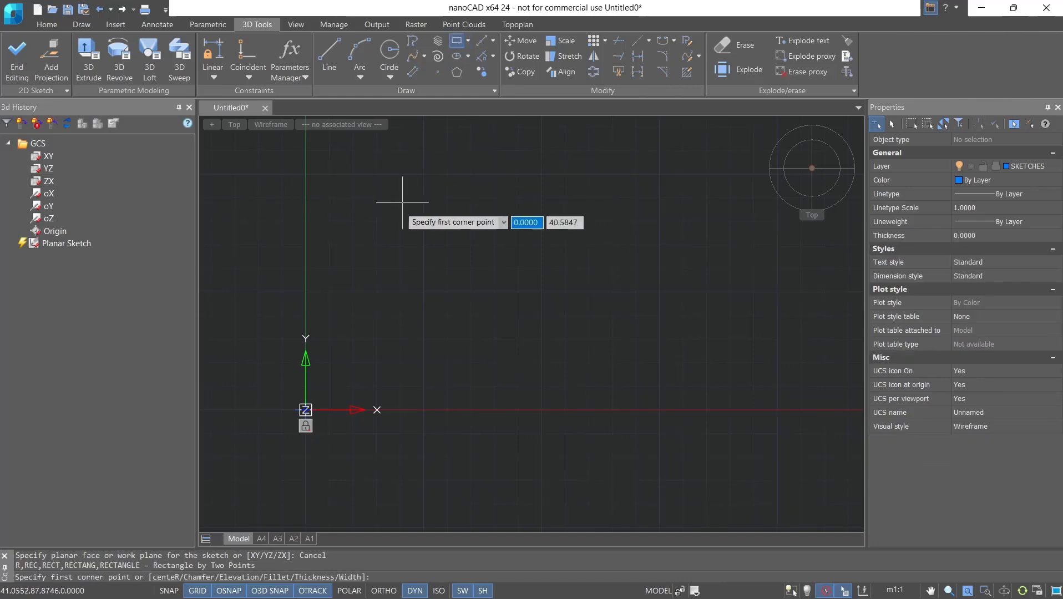
click(331, 373)
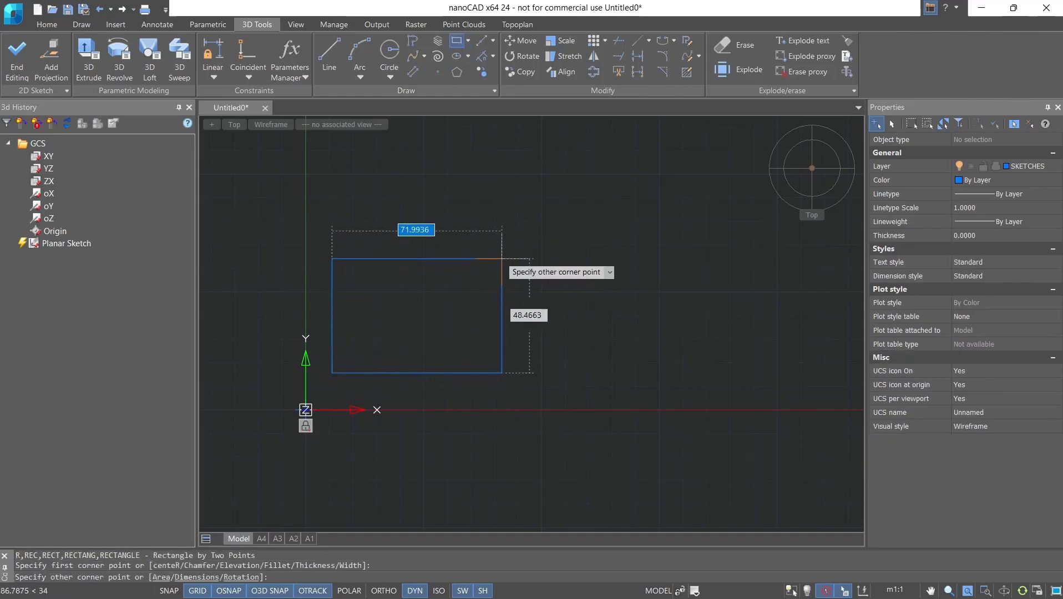
click(510, 253)
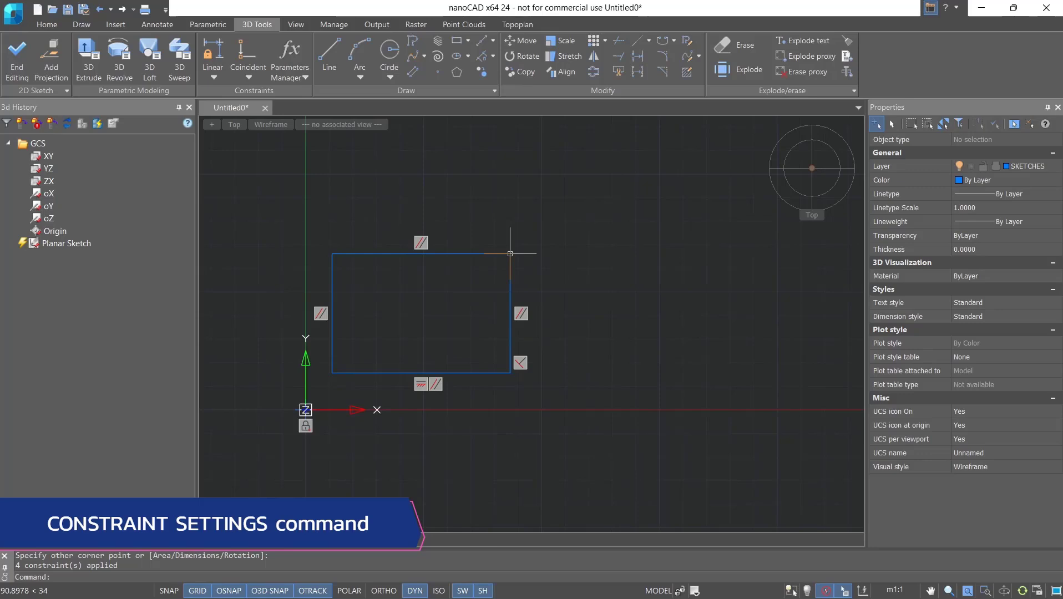
Review the constraint settings, switching the Coincident and Collinear types off and on again, and close them without saving
click(298, 80)
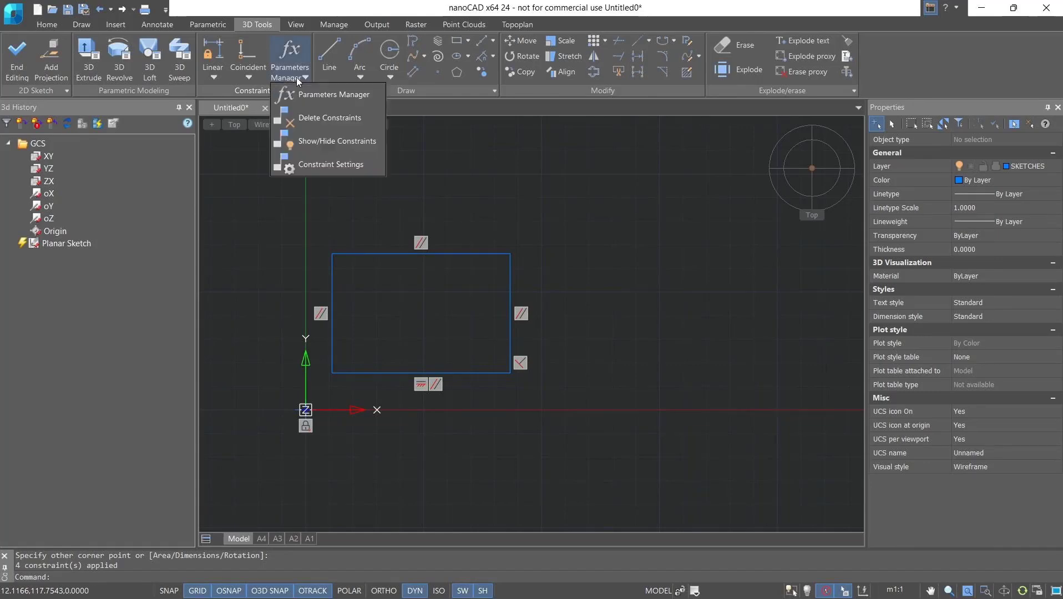
click(300, 165)
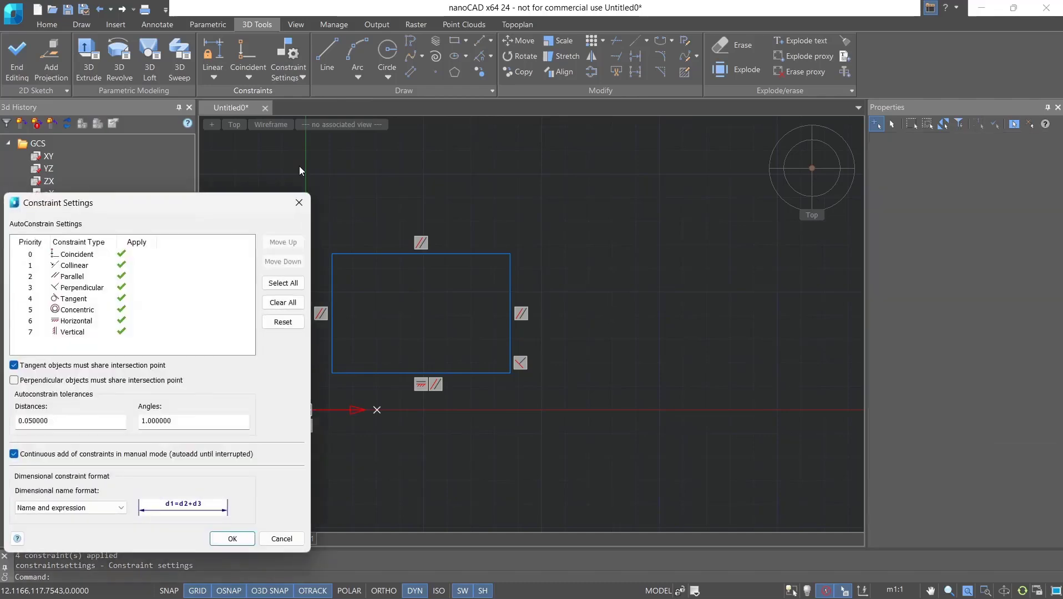
click(121, 253)
click(121, 265)
click(121, 265)
click(122, 254)
click(294, 210)
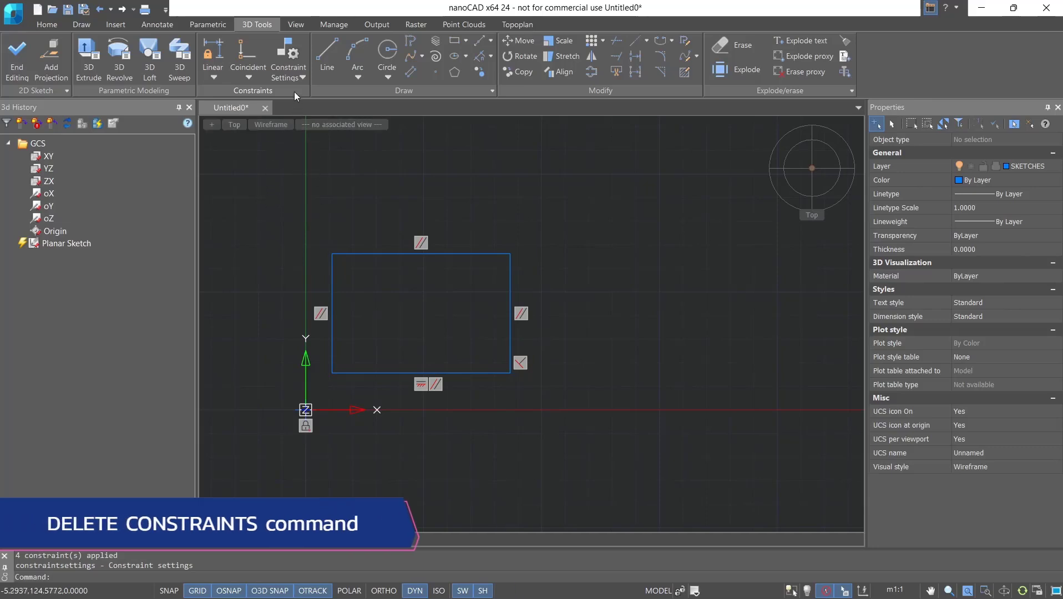
Delete all the automatically applied geometric constraints from the rectangle
click(294, 77)
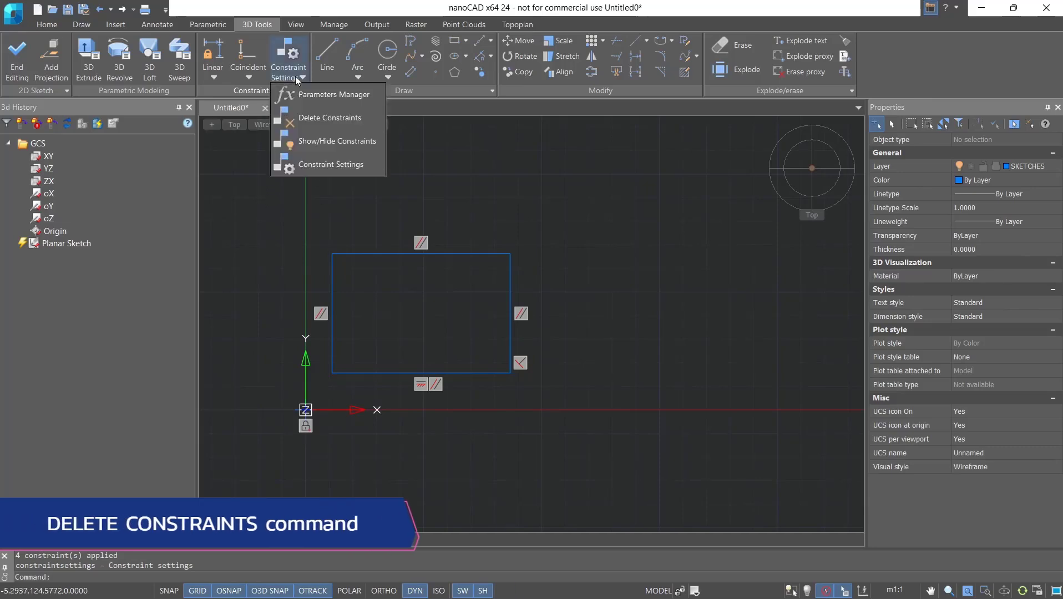
click(320, 121)
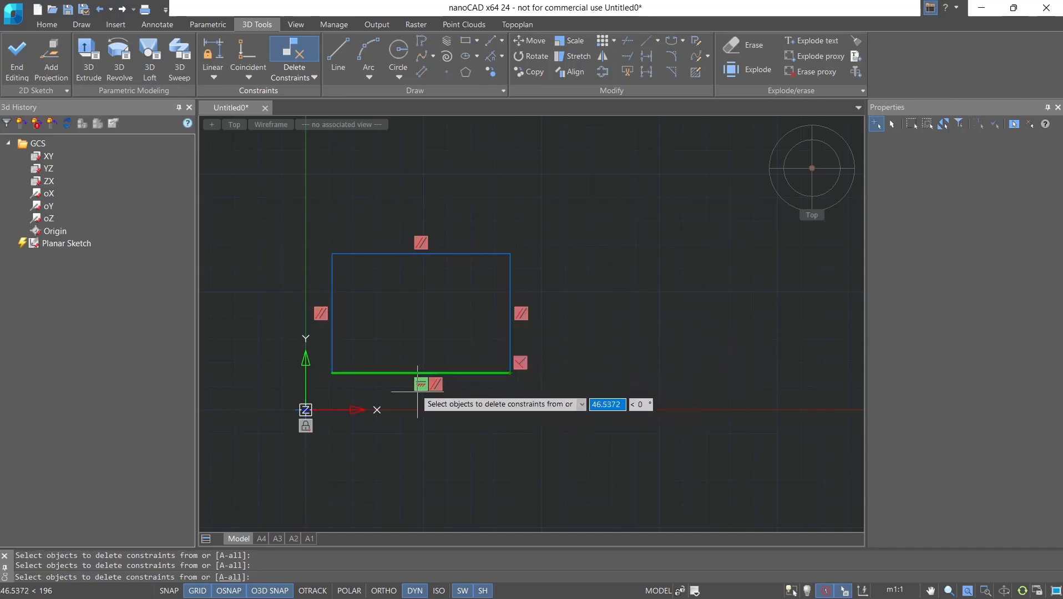
key(Escape)
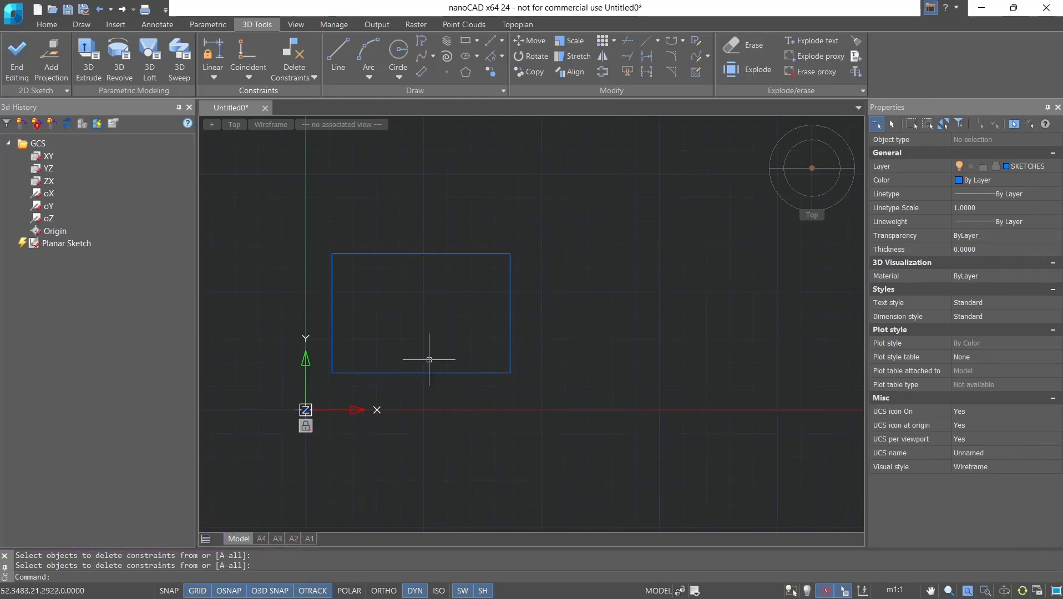
Add a linear dimensional constraint of 50 to the rectangle's bottom edge, placed below the edge
click(222, 77)
click(225, 95)
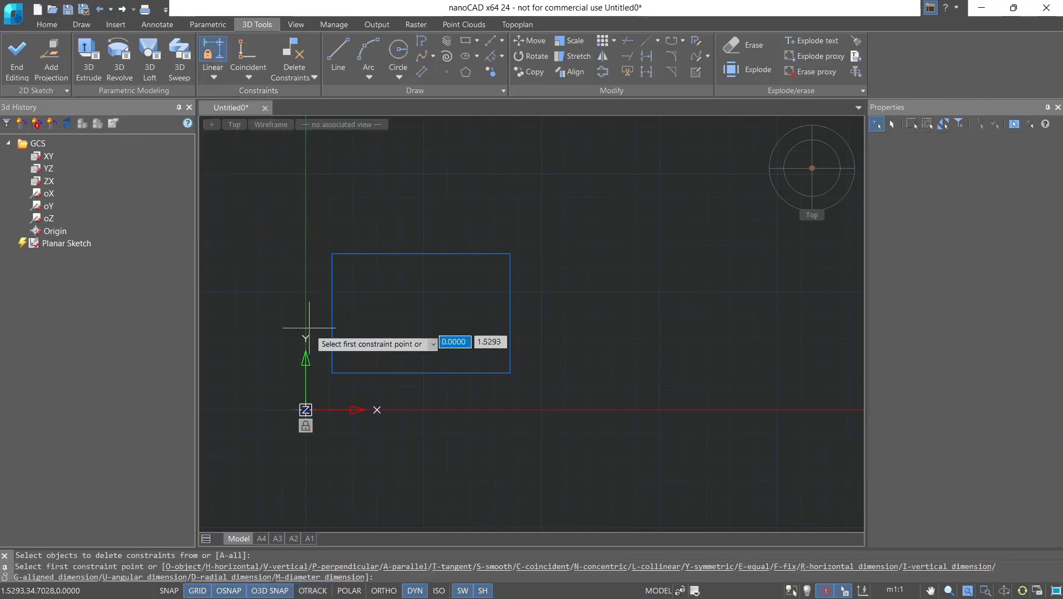
click(332, 372)
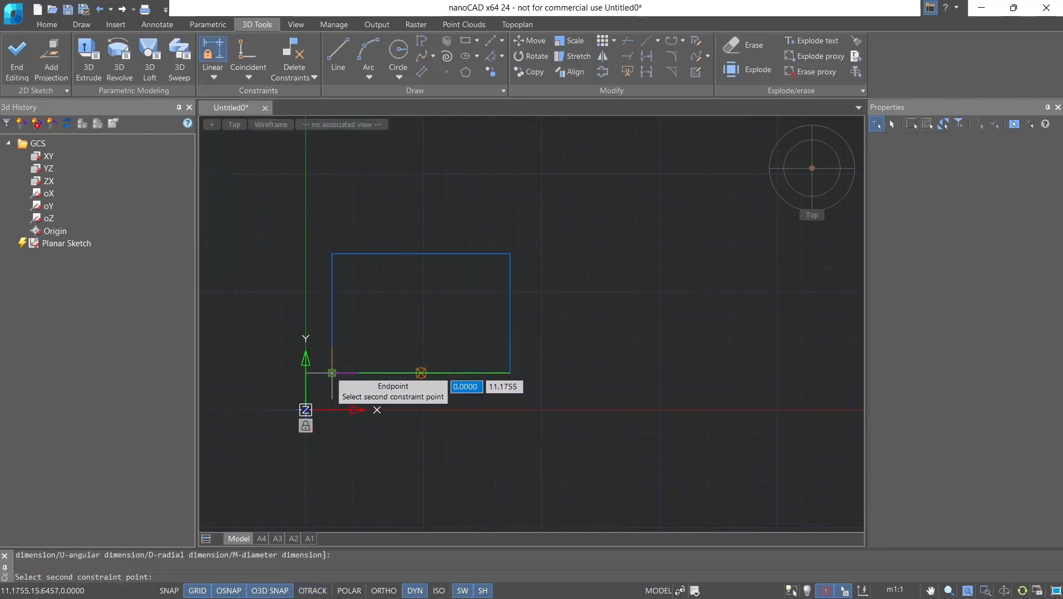
click(509, 372)
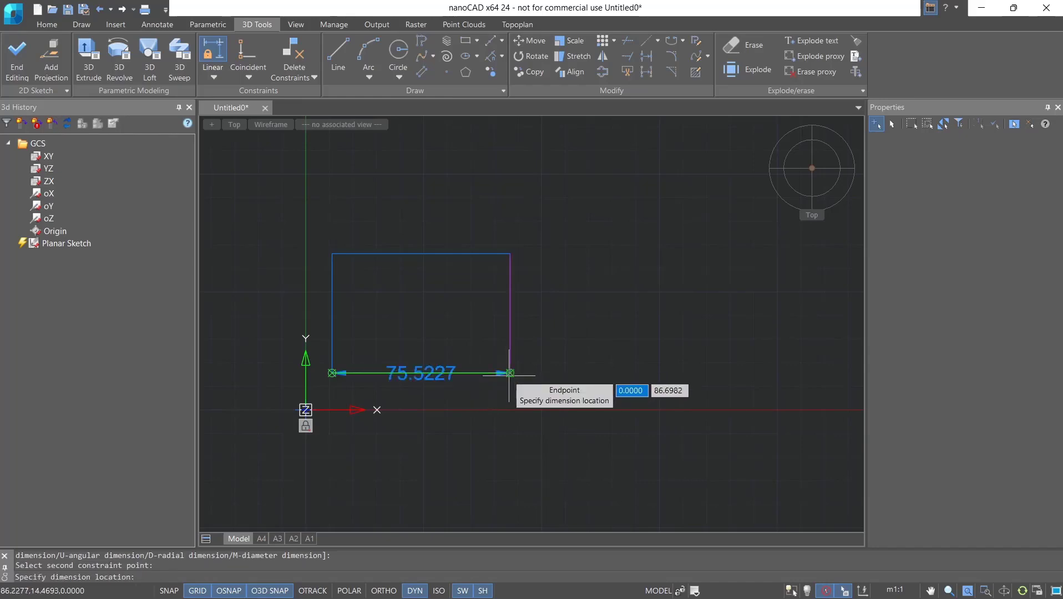
click(505, 432)
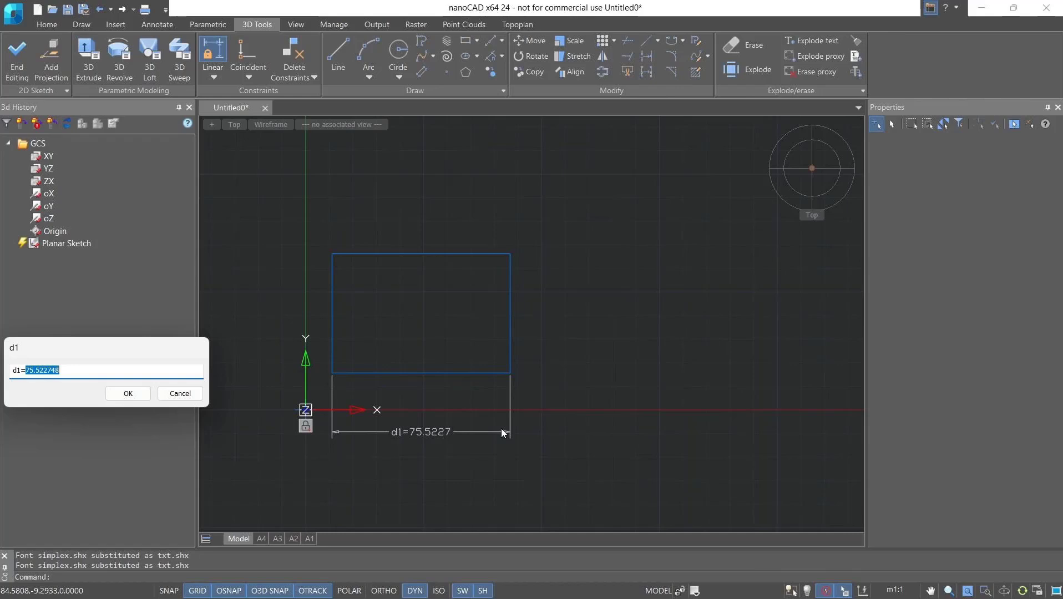
text(50)
key(Return)
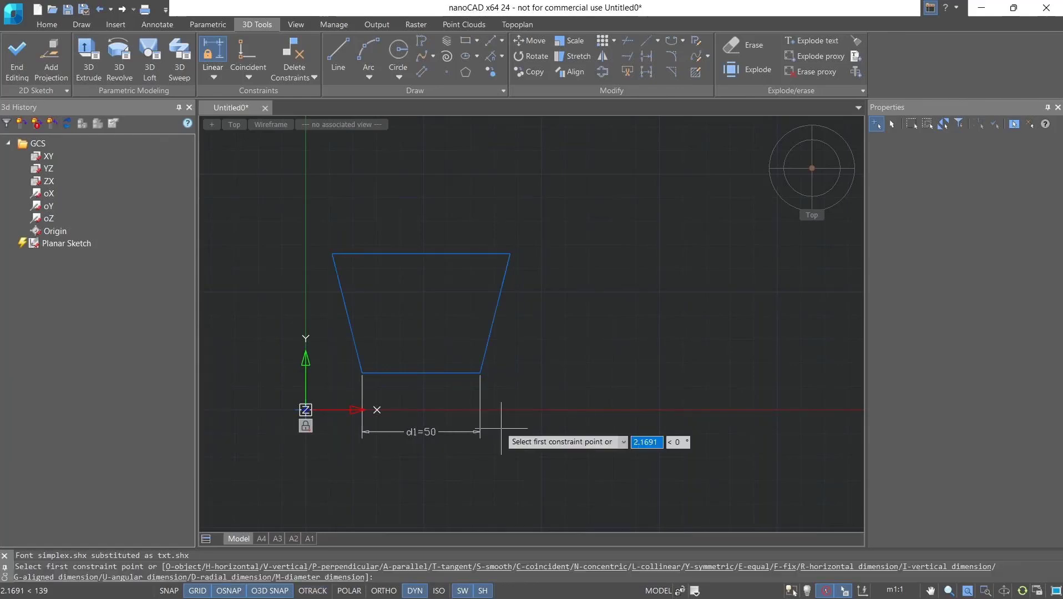
key(Escape)
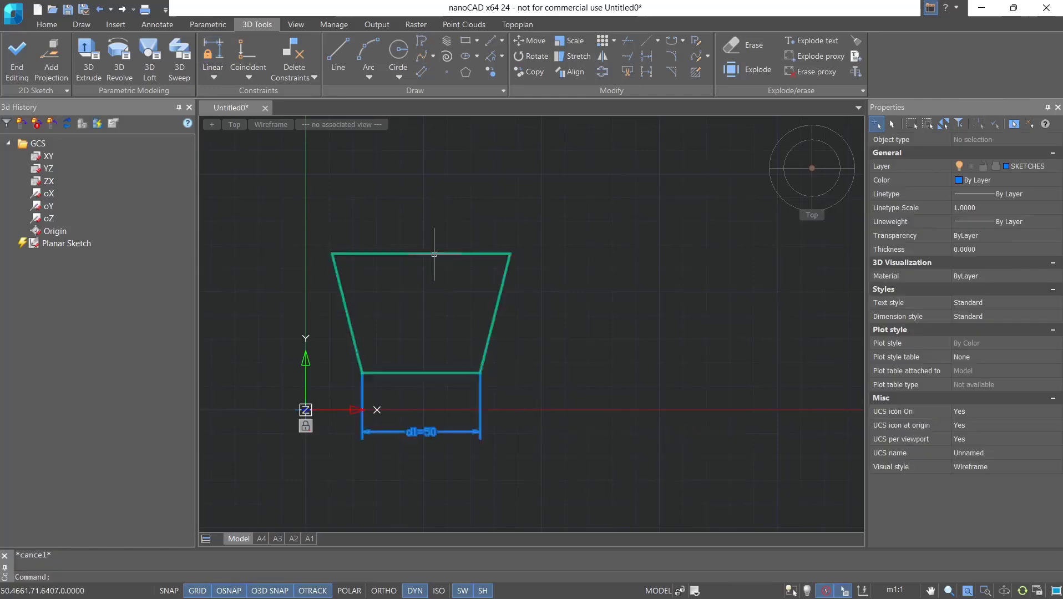
Constrain the profile's right edge perpendicular to its bottom edge
click(298, 77)
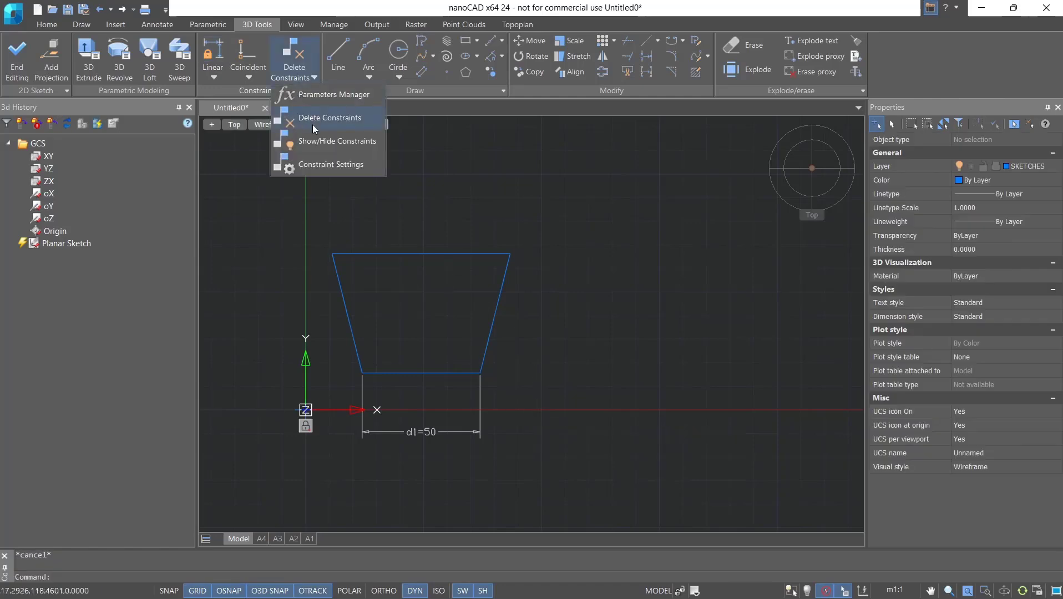
click(257, 75)
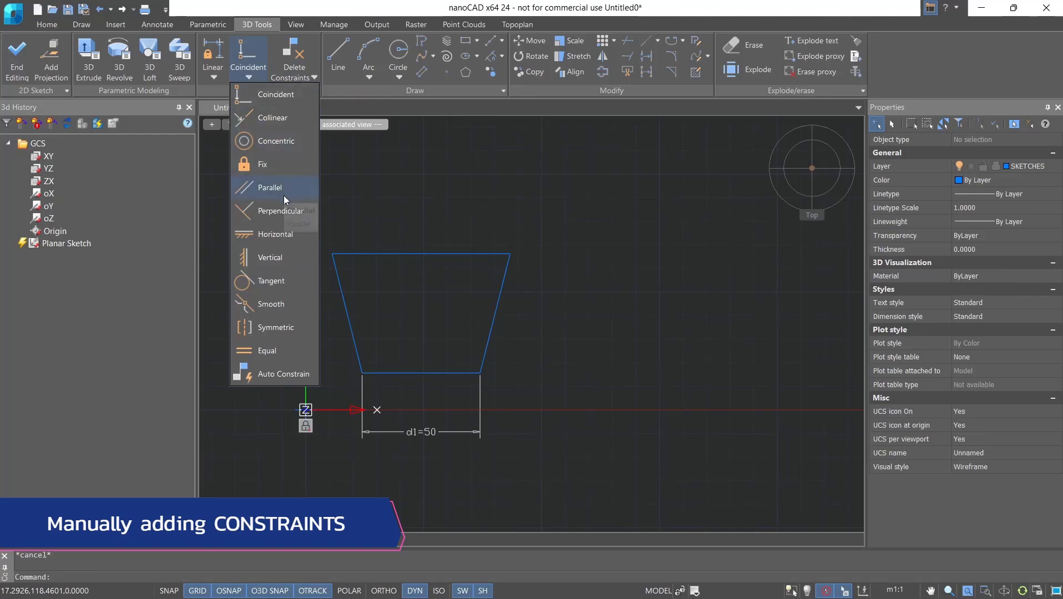
click(280, 211)
click(461, 371)
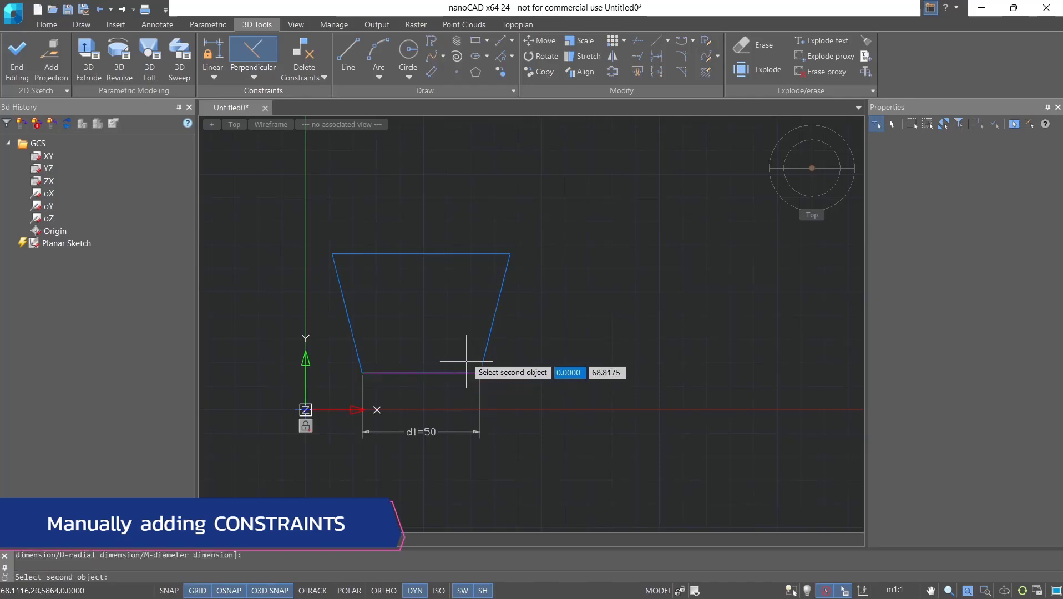
click(488, 343)
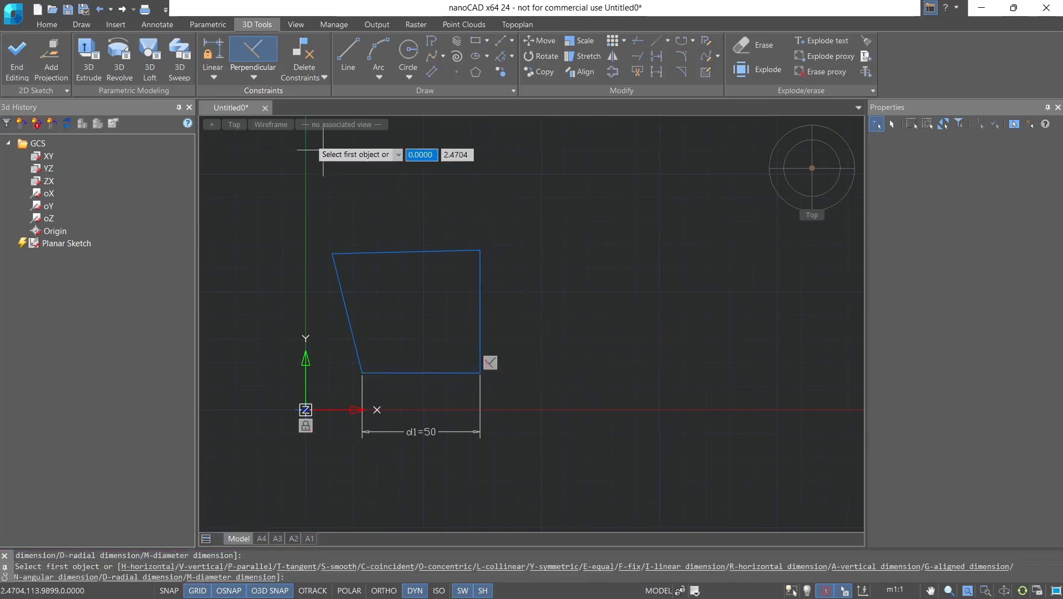
Apply a Horizontal constraint to the profile's top edge
click(239, 78)
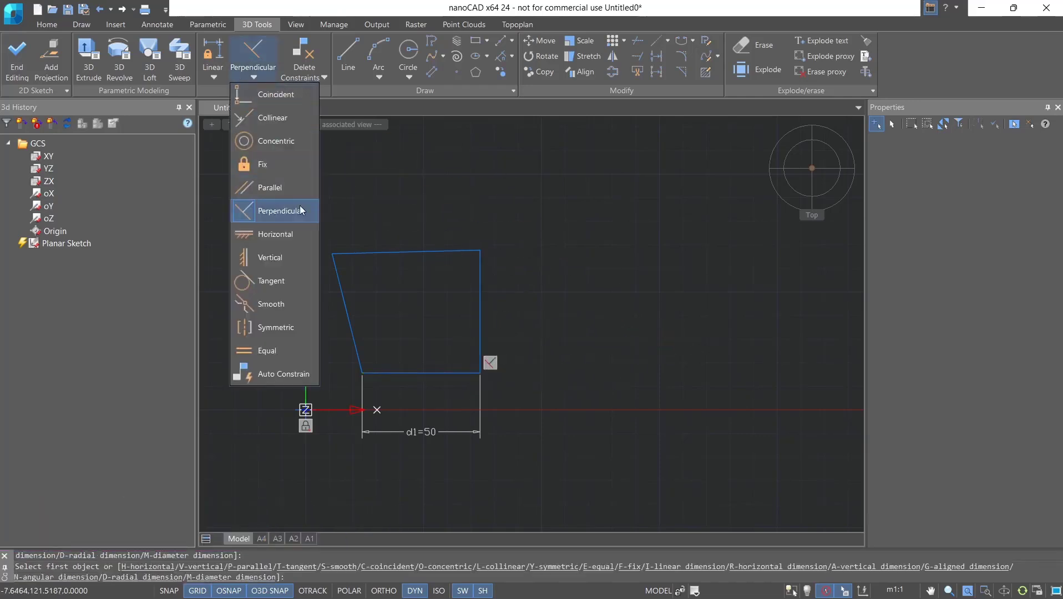
click(294, 235)
click(366, 253)
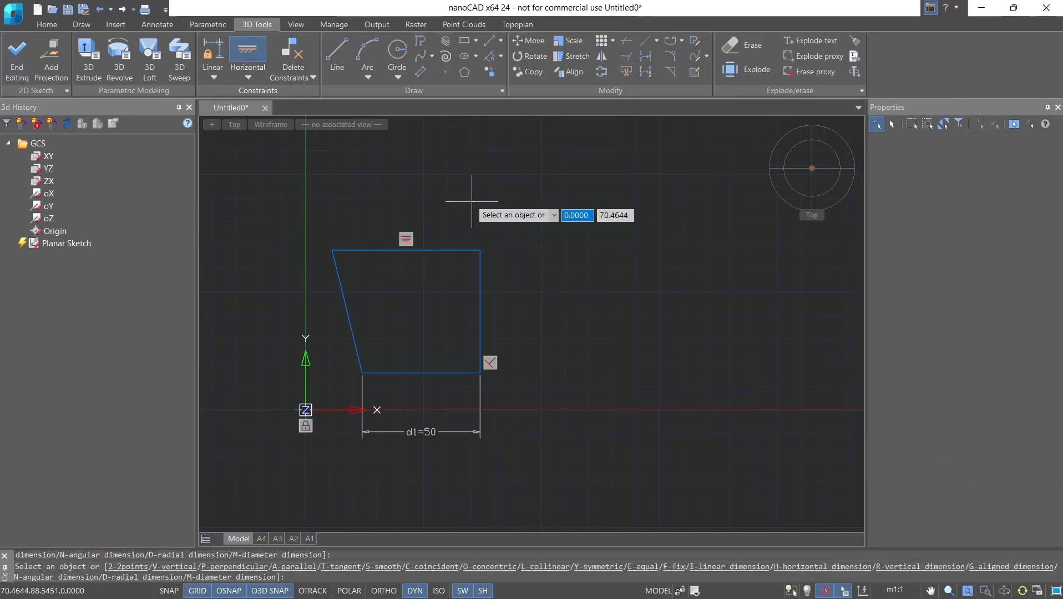
Constrain the slanted left edge parallel to the profile's right edge
click(254, 78)
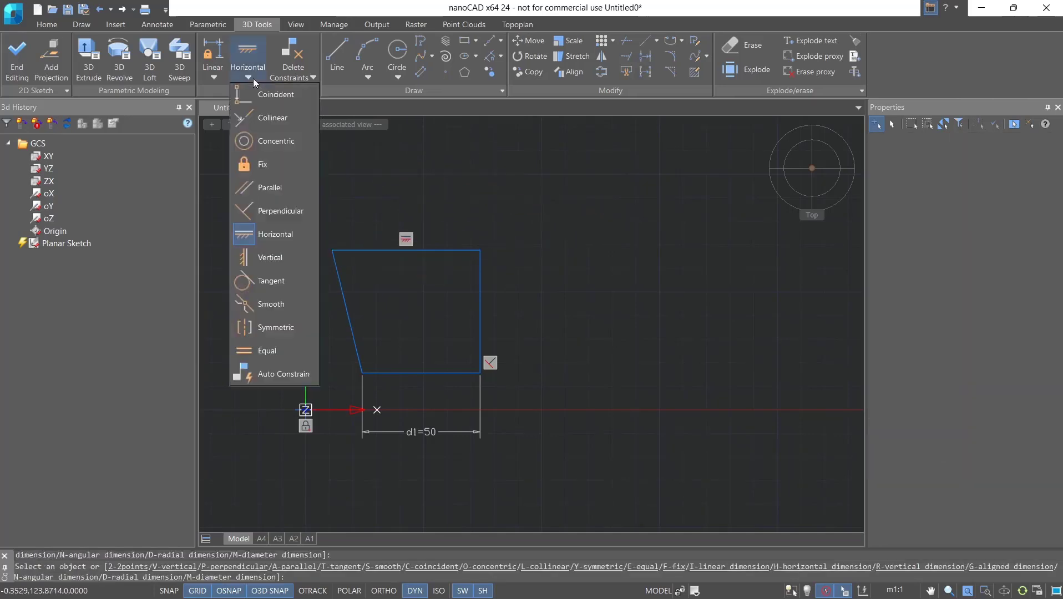
click(284, 186)
click(479, 310)
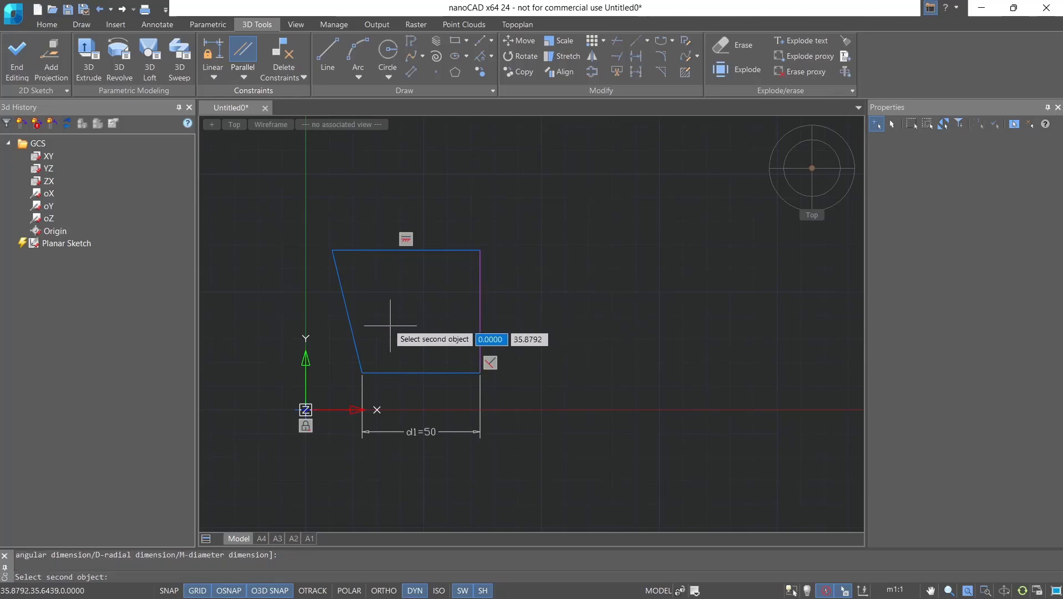
click(349, 320)
key(Escape)
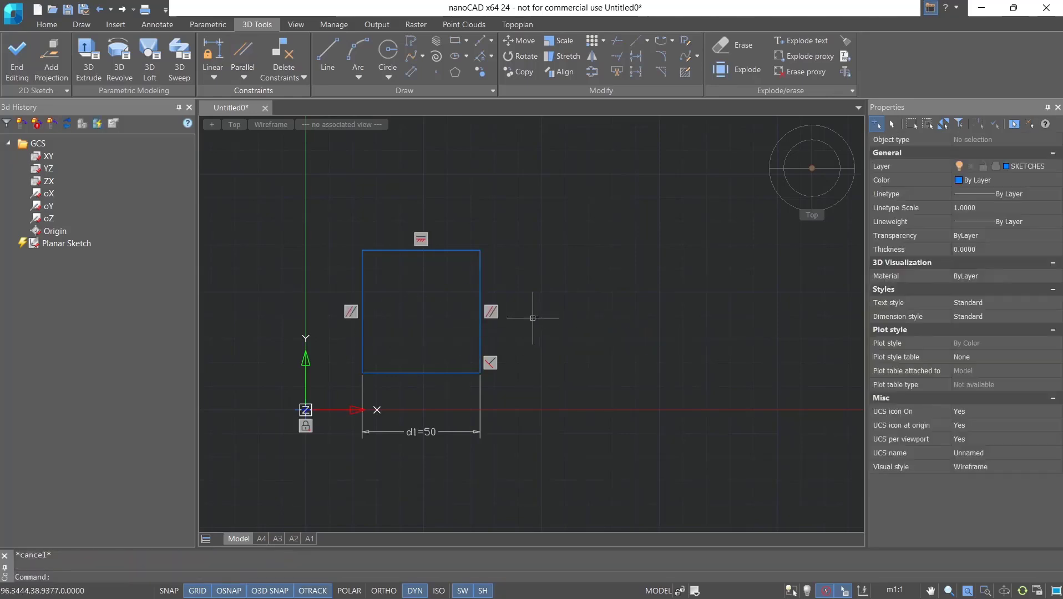
Delete the Parallel, Horizontal and Perpendicular constraints from the profile, keeping the linear dimension
click(304, 78)
click(301, 107)
click(351, 310)
click(419, 242)
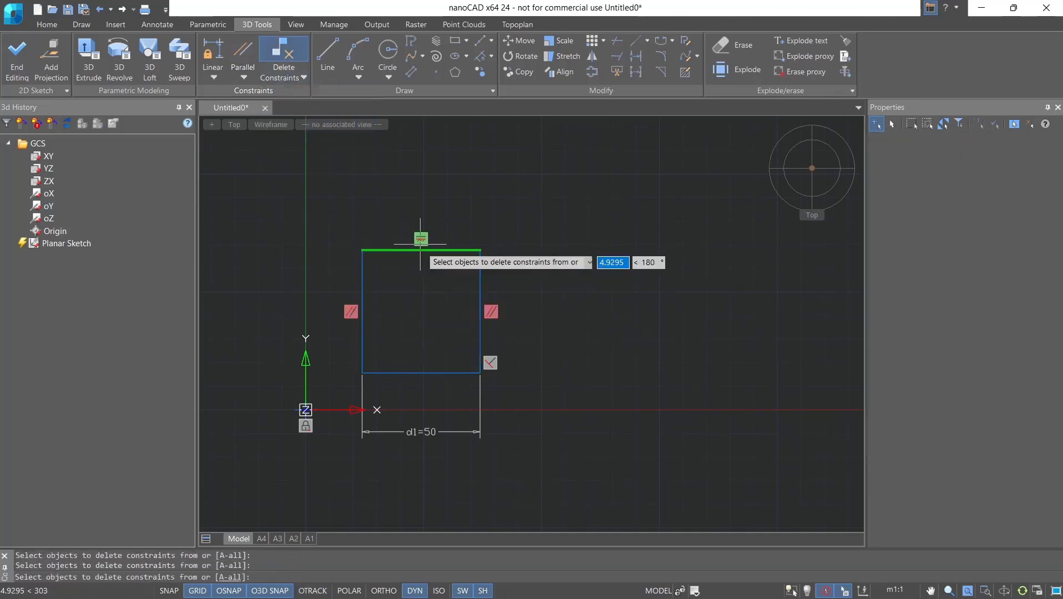
click(490, 360)
key(Return)
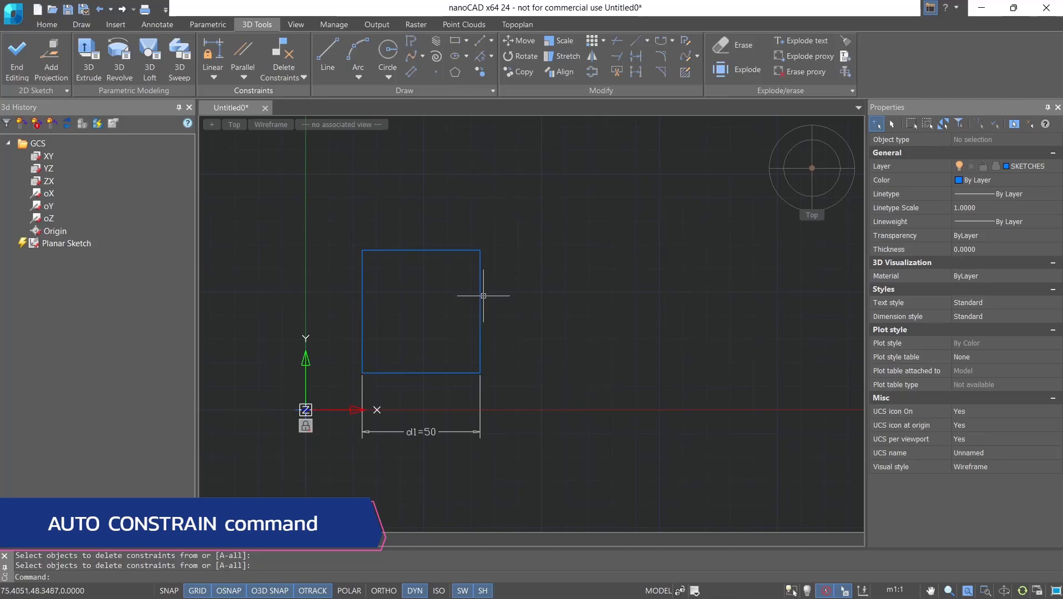
Apply Auto Constrain to the whole rectangle to generate its geometric constraints
click(246, 76)
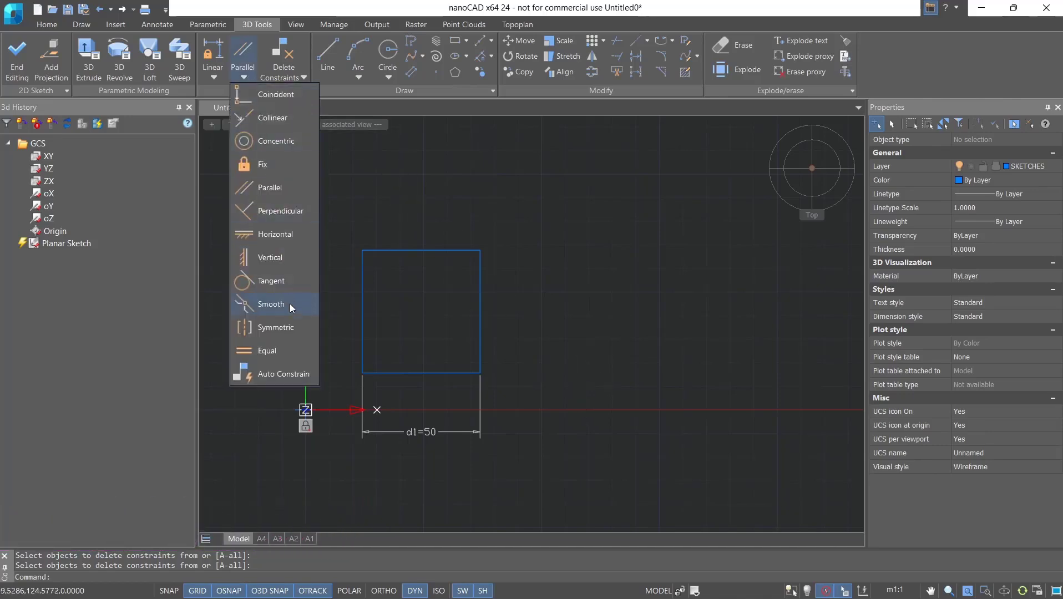
click(302, 369)
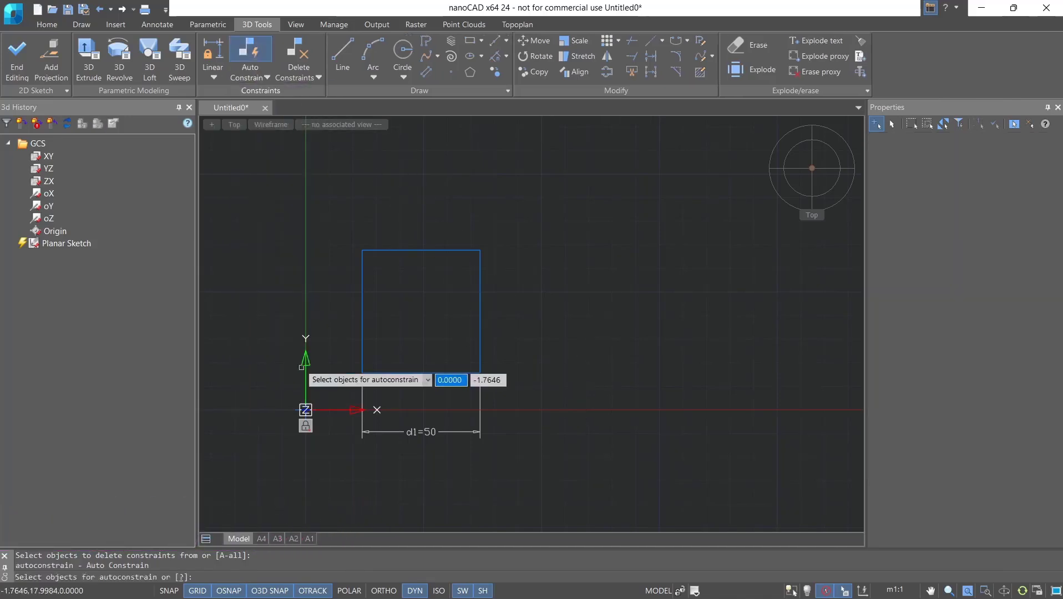
click(341, 229)
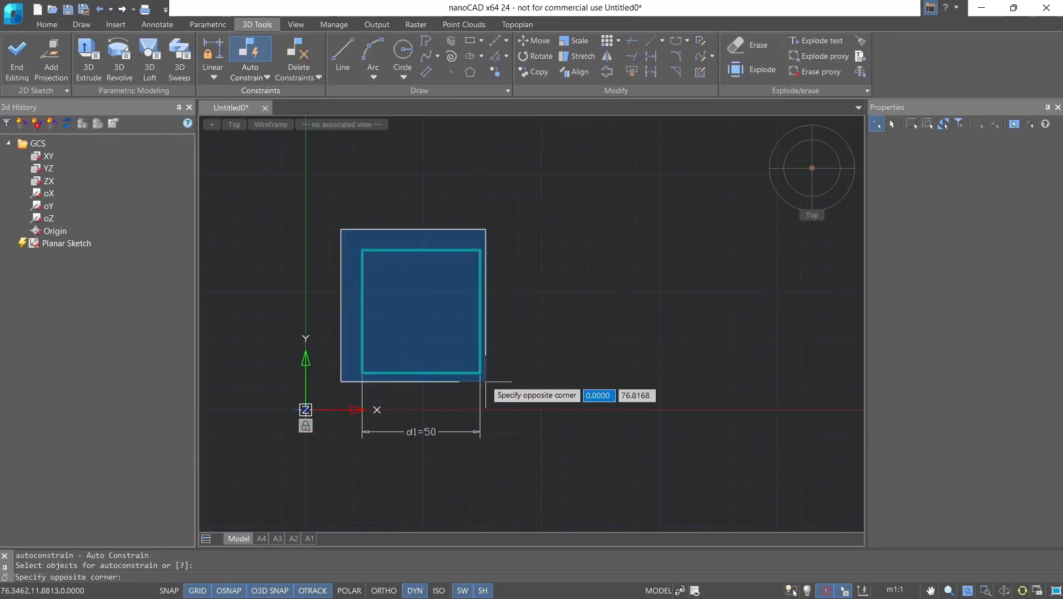
click(493, 382)
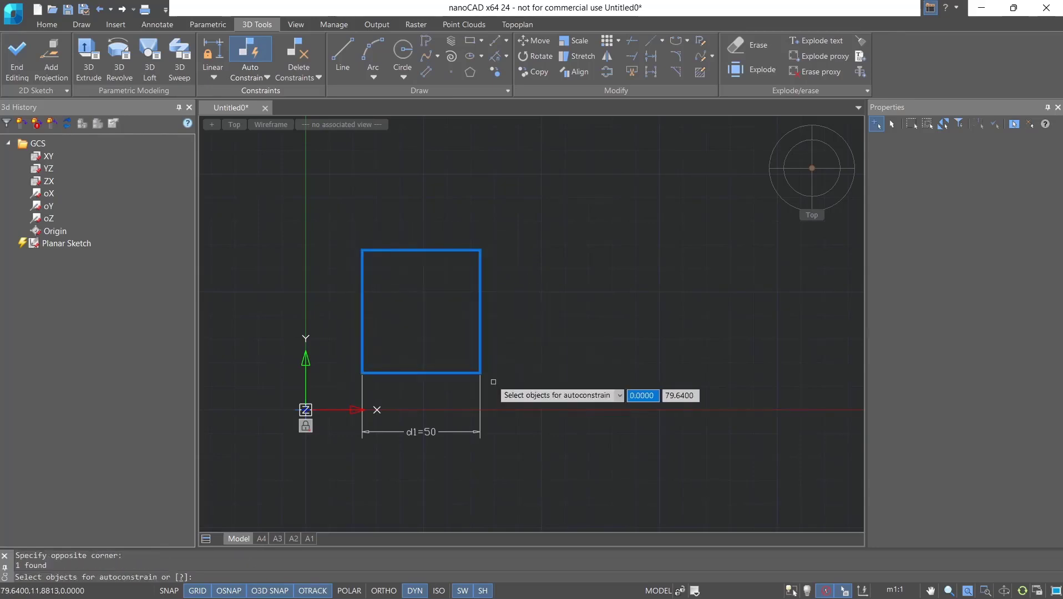
key(Return)
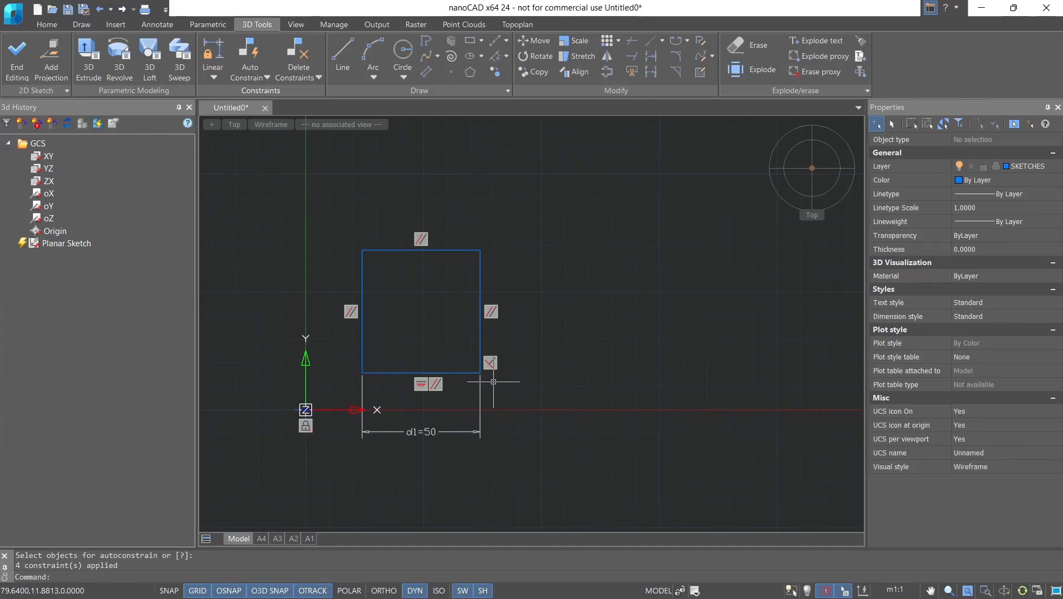
Add a vertical linear dimensional constraint of 30 to the rectangle's right edge, placed outside the profile
click(215, 75)
click(223, 106)
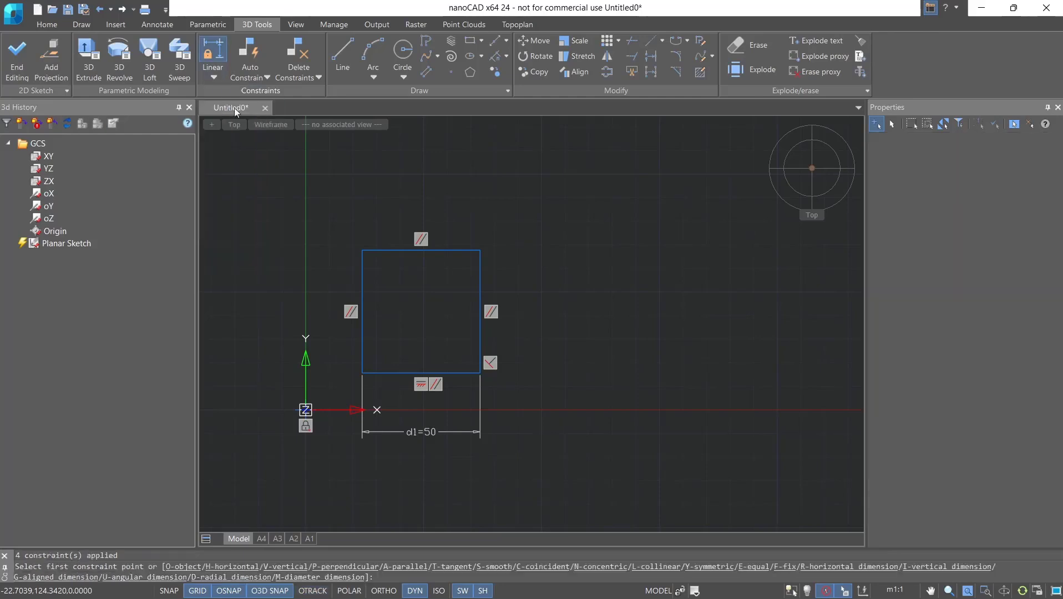
click(479, 250)
click(480, 358)
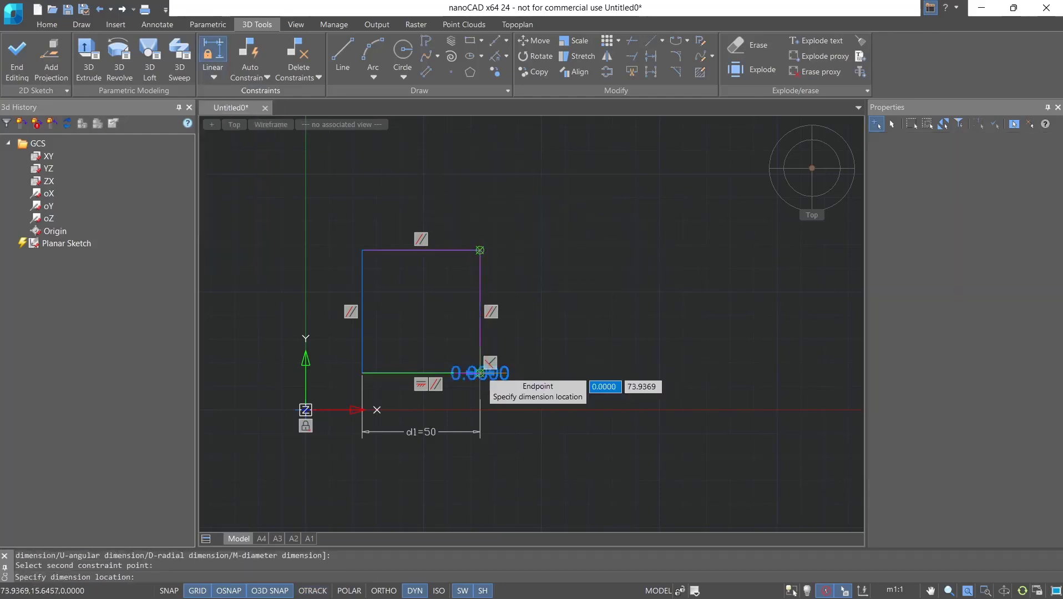
click(531, 370)
text(30)
key(Return)
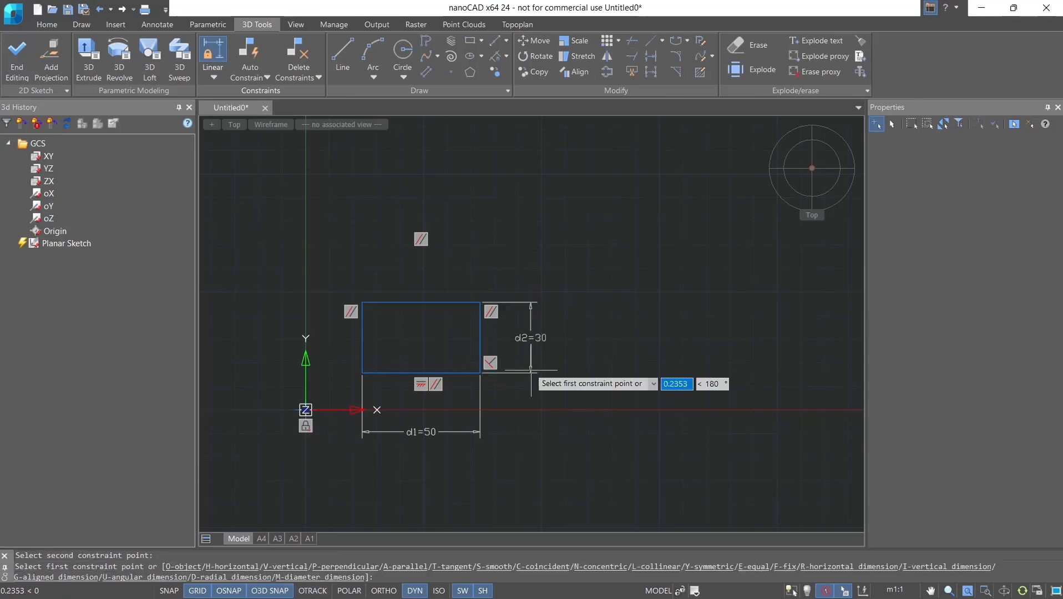
key(Escape)
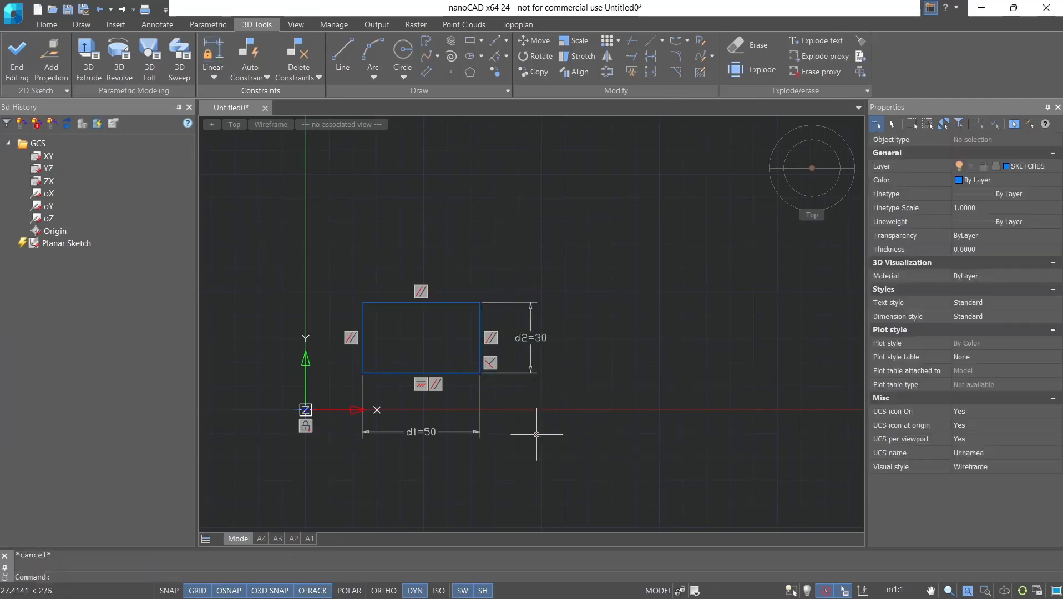
Draw a circle with a radius of about 5.5 inside the left half of the rectangle
scroll(507, 428, up, 2)
middle_drag(499, 421, 608, 449)
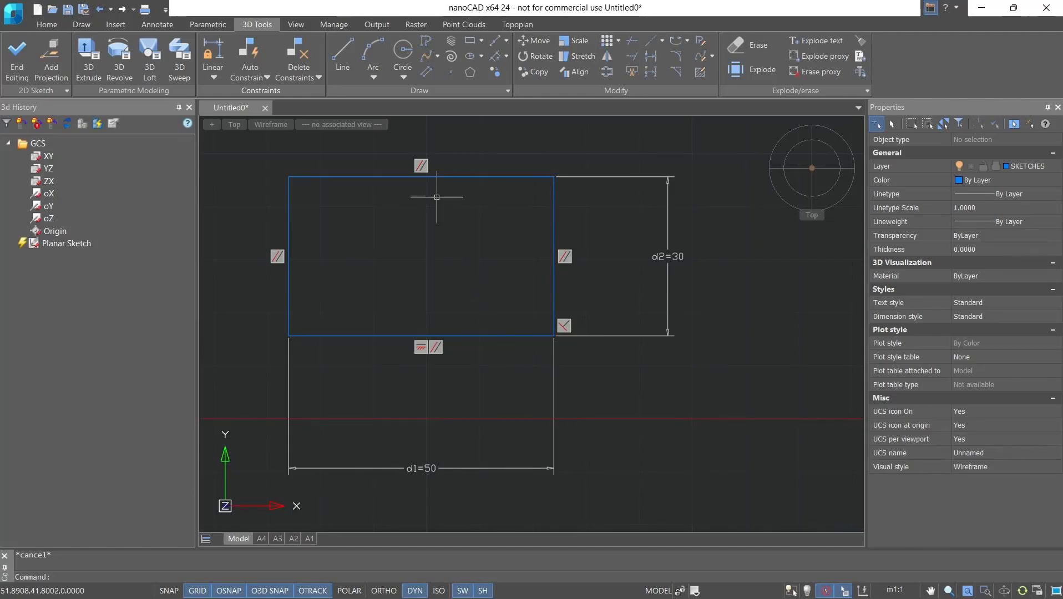
click(402, 49)
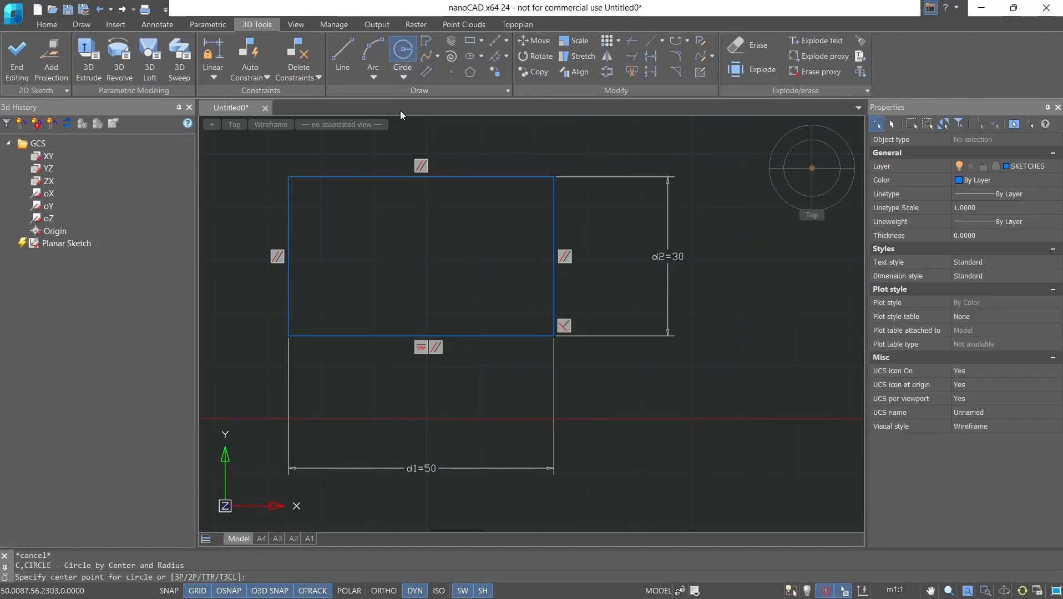
click(375, 258)
click(364, 232)
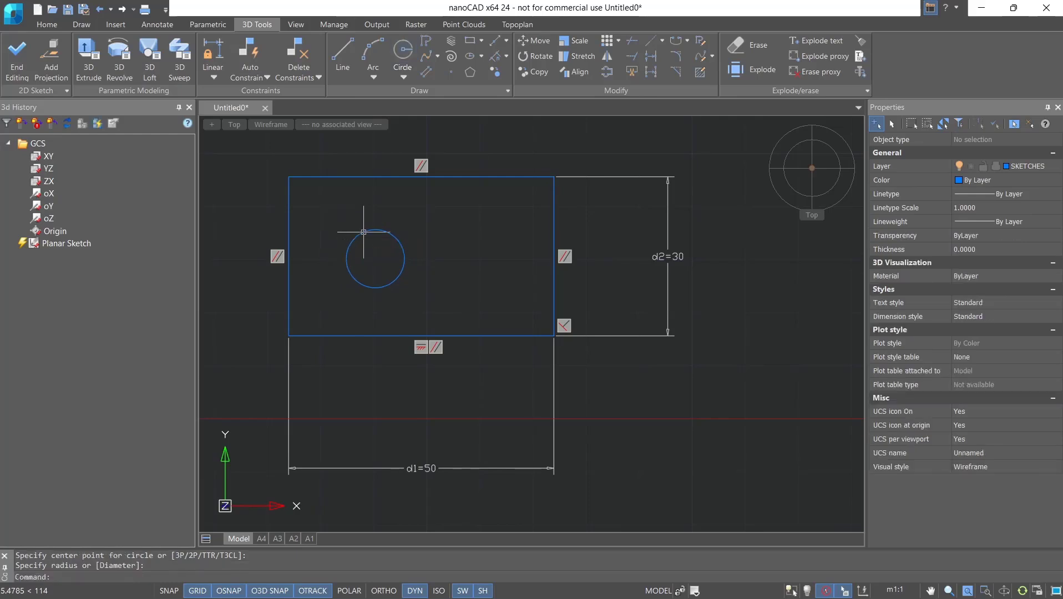
Add a vertical linear dimensional constraint of 15 between the circle's center and the rectangle's top edge
click(214, 77)
click(229, 93)
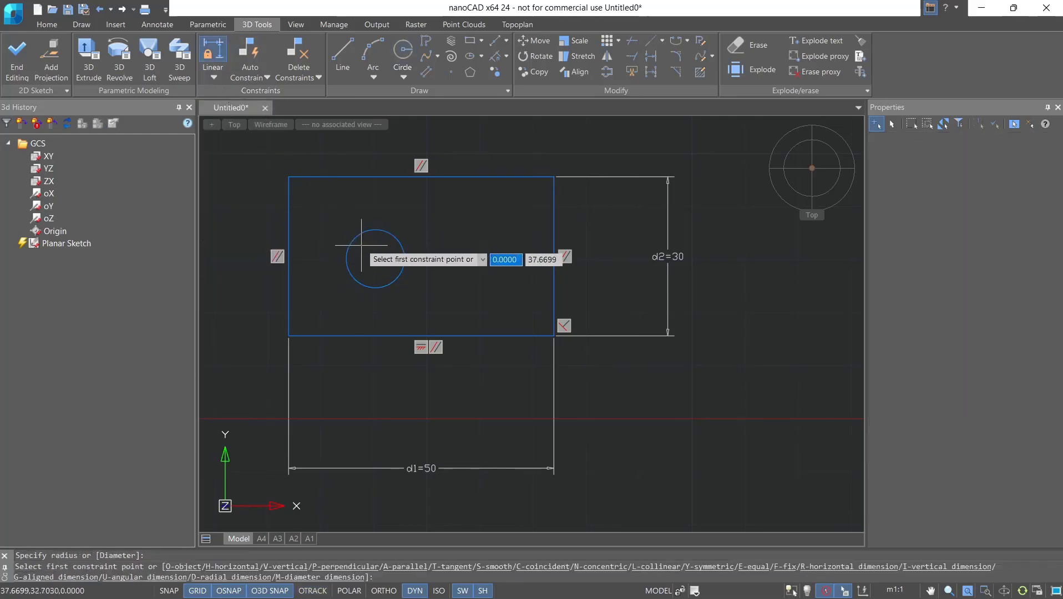
click(375, 258)
click(421, 177)
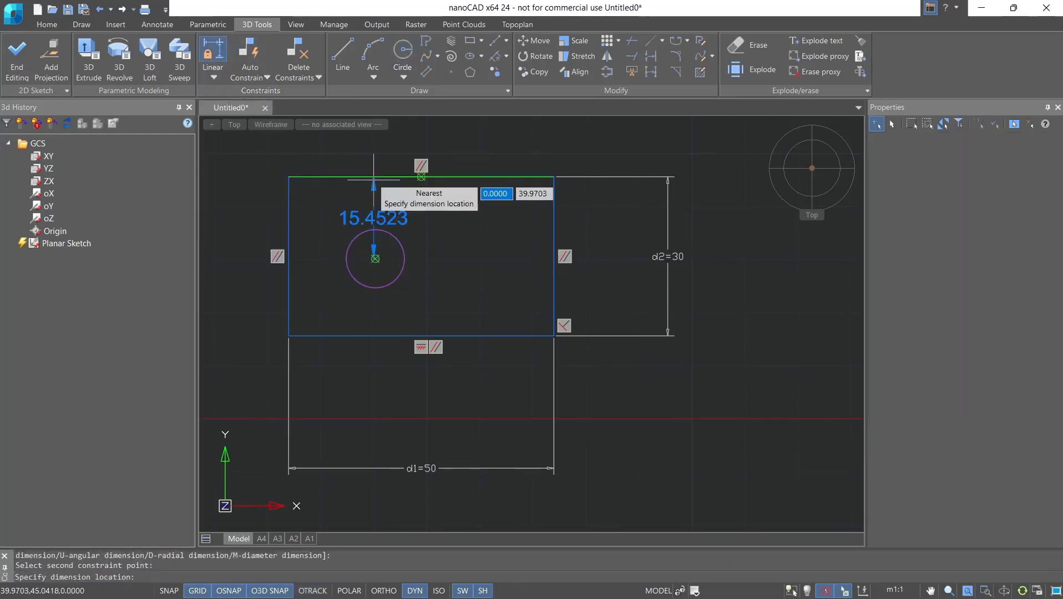
click(242, 186)
text(15)
key(Return)
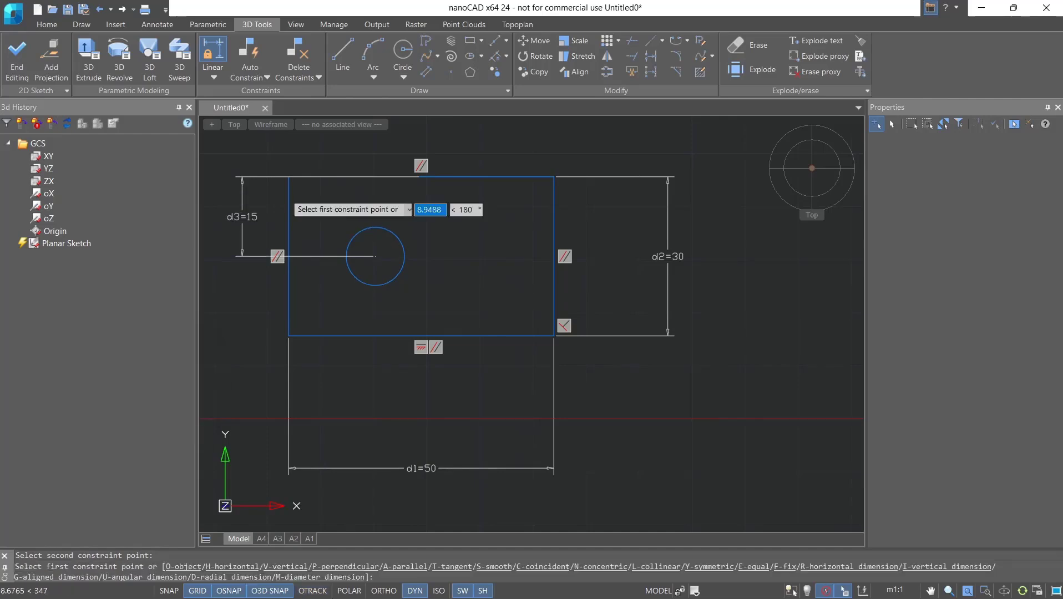
Add a horizontal linear dimensional constraint of 25 between the circle's center and the rectangle's right edge
click(375, 256)
click(553, 272)
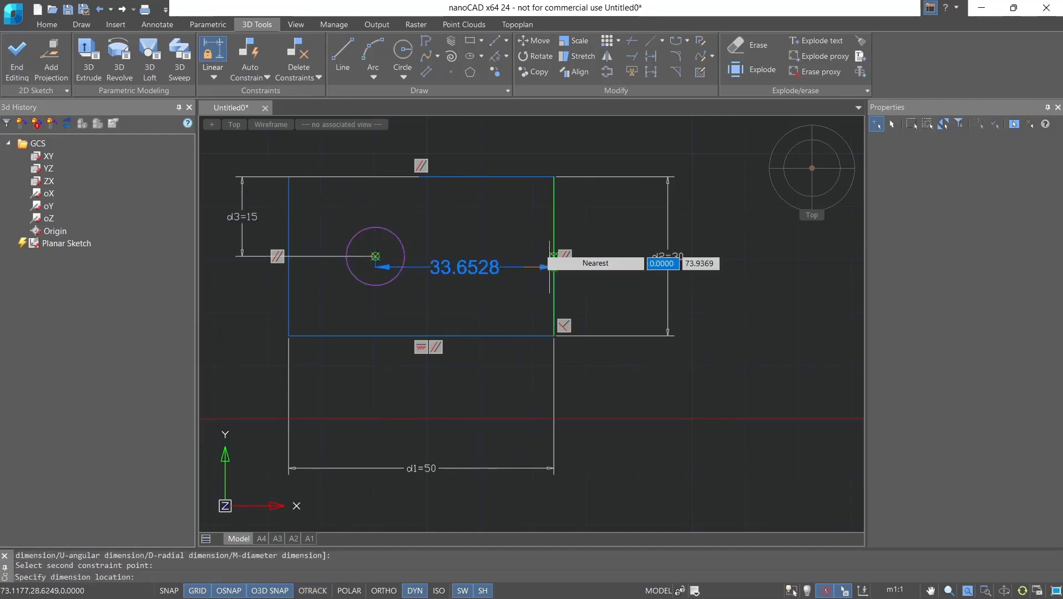
click(506, 133)
text(25)
key(Return)
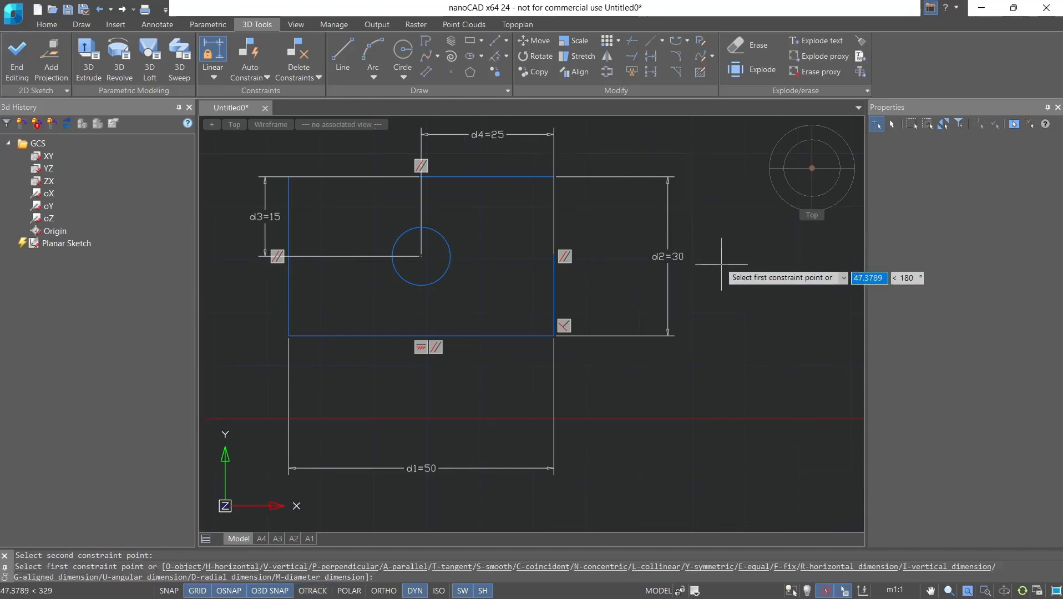
key(Escape)
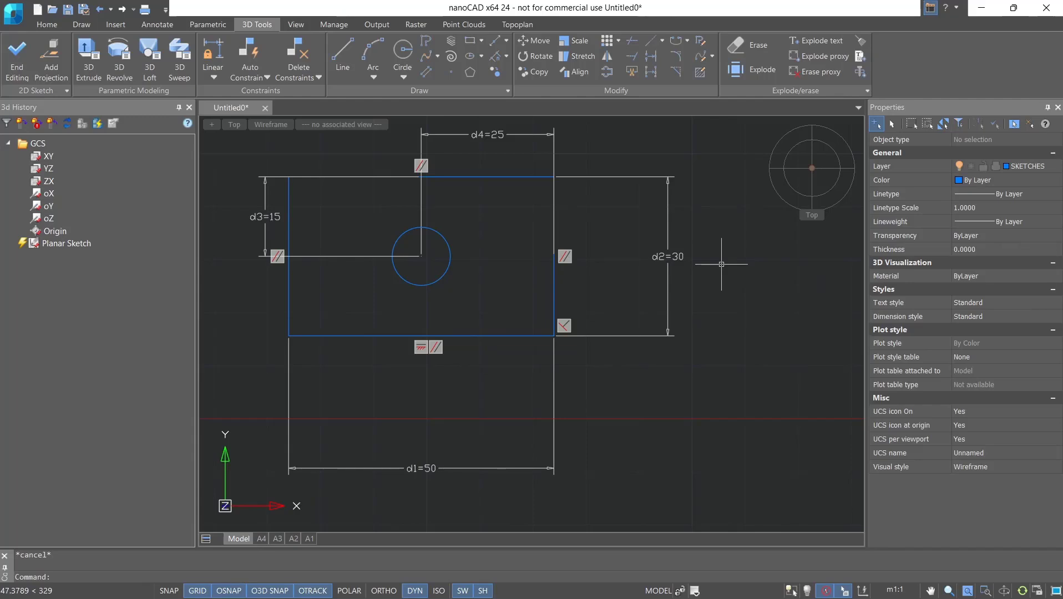
Set the rectangle's height dimension to 45
double_click(668, 259)
text(45)
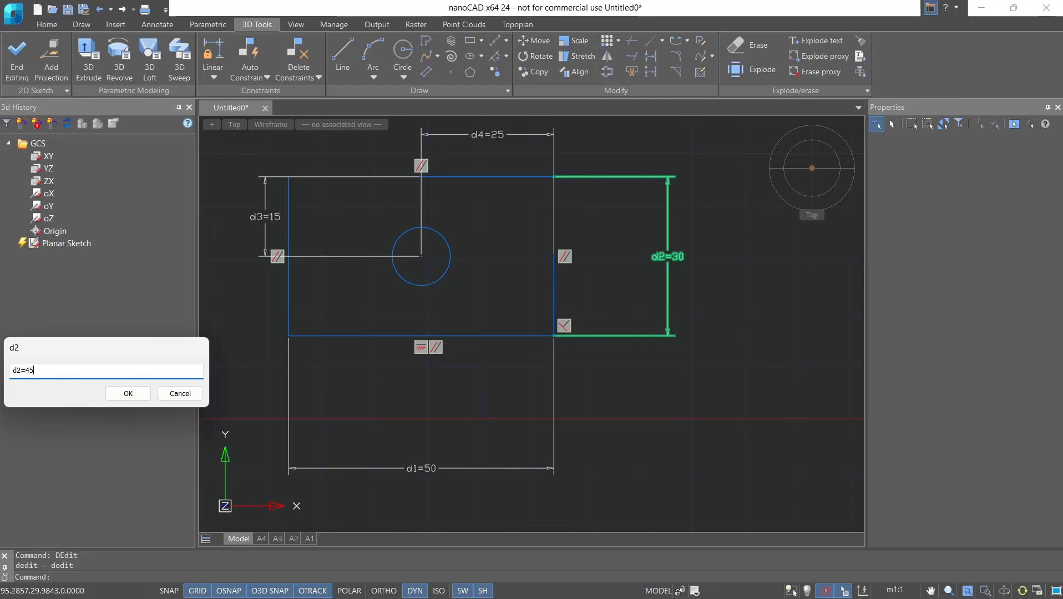
key(Return)
Link the circle's position to the rectangle's size by setting dimension d3 to d2/2 and d4 to d1/2
middle_drag(592, 203, 644, 260)
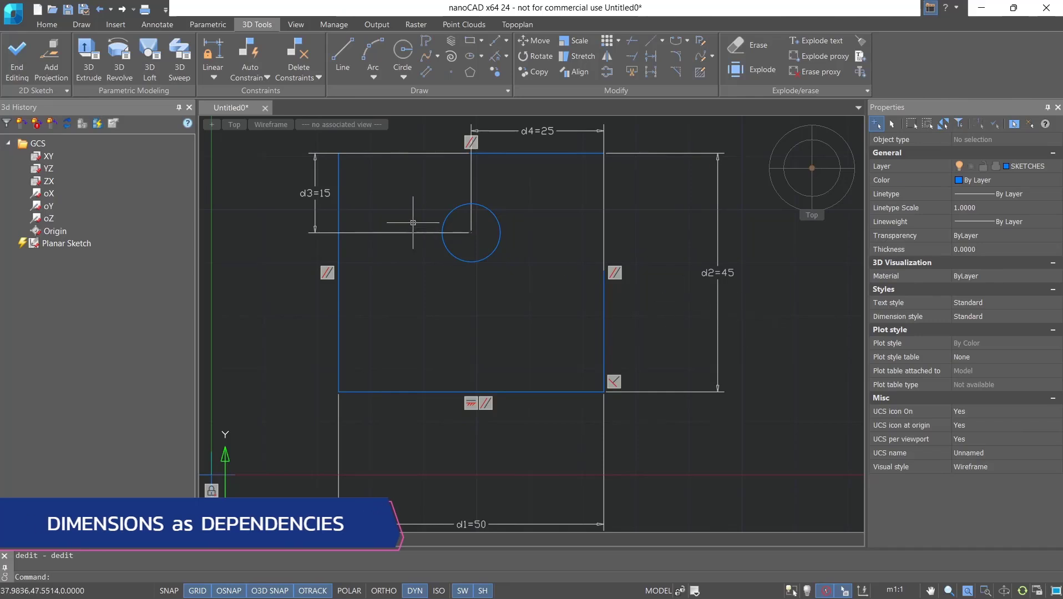
double_click(319, 197)
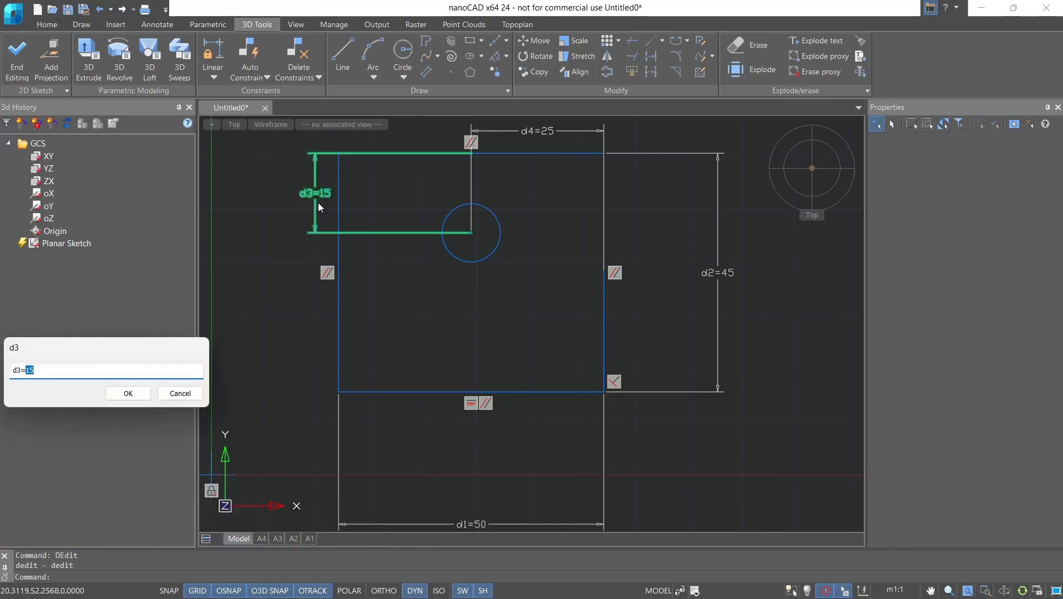
text(d2/2)
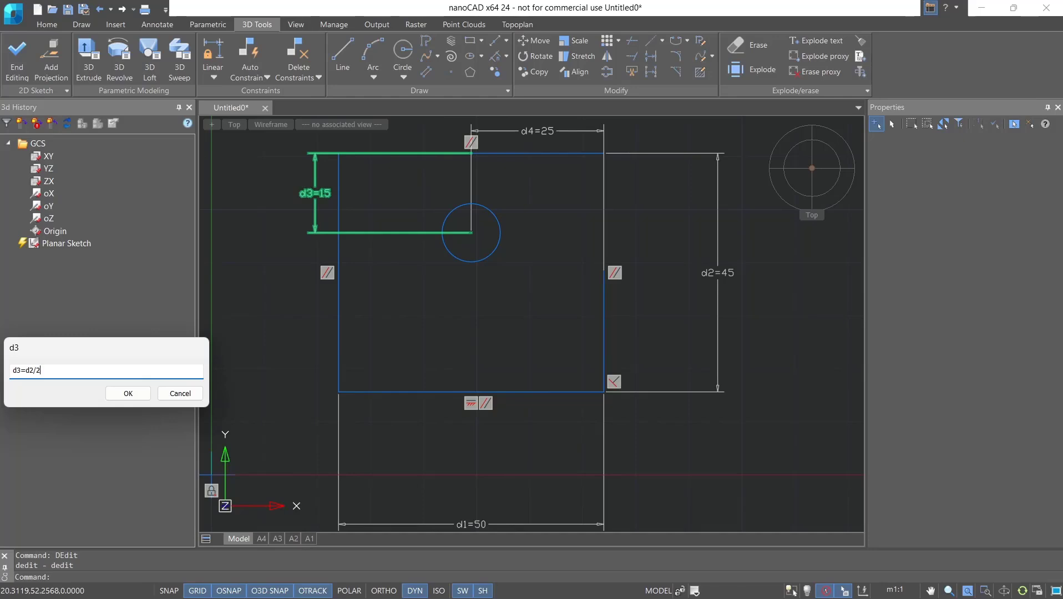
key(Return)
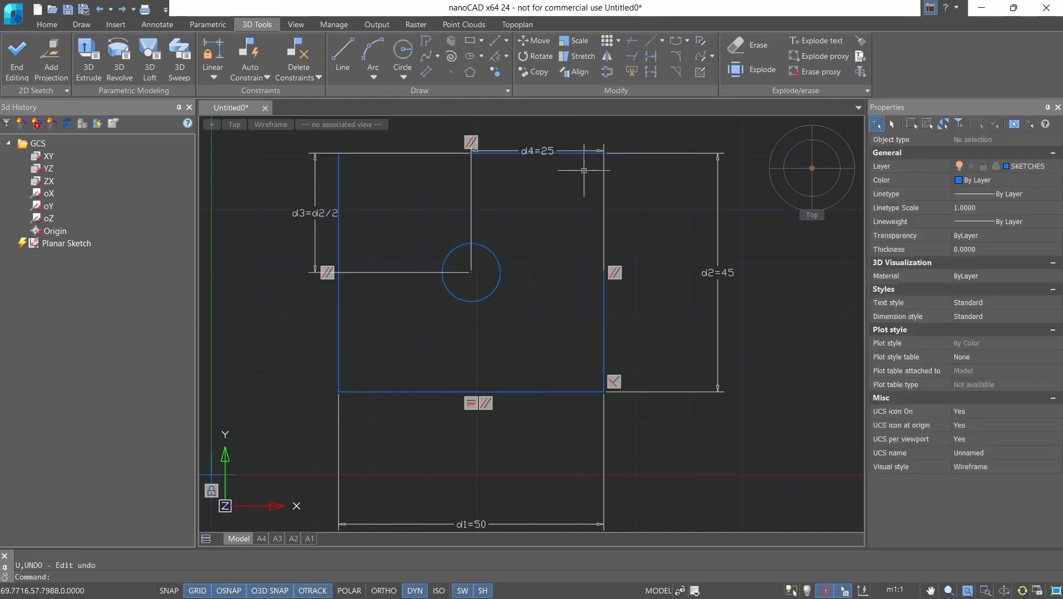
double_click(572, 154)
text(d1/2)
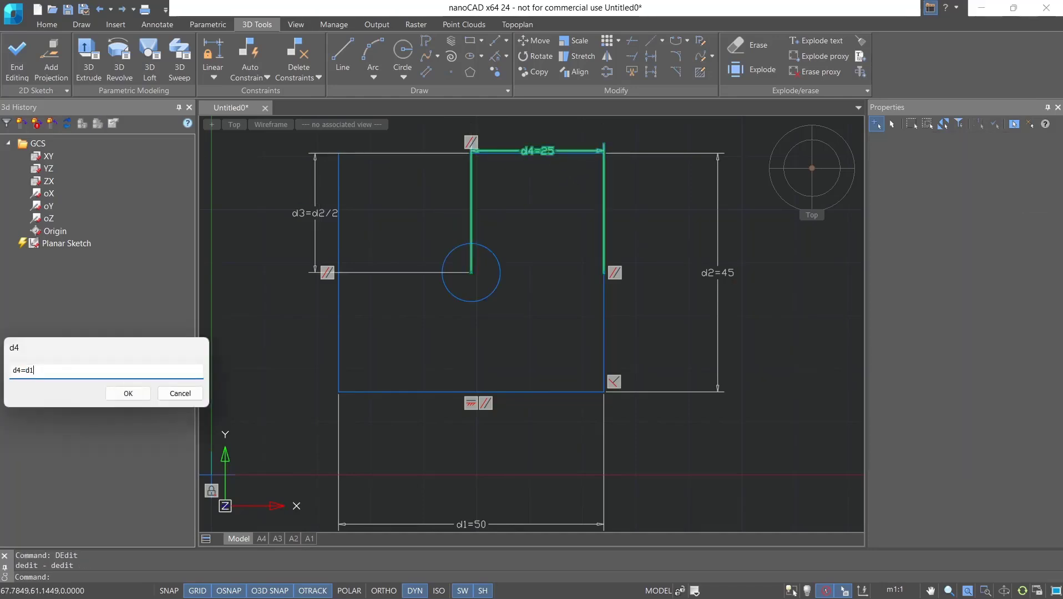
key(Return)
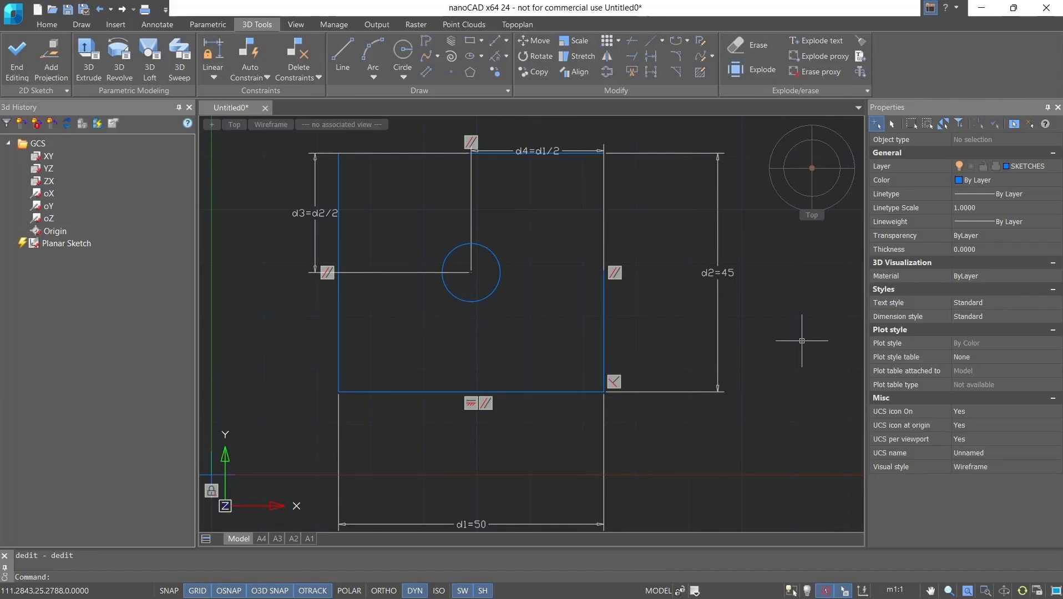
Set the rectangle's height dimension to 70 and its width dimension to 30
double_click(711, 274)
text(70)
key(Return)
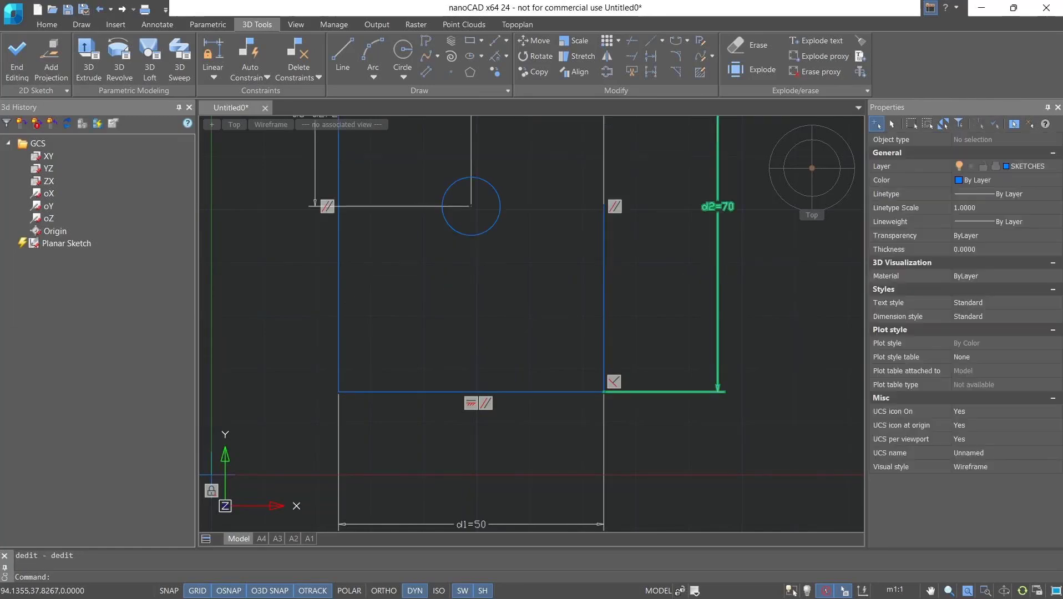
scroll(646, 248, down, 1)
middle_drag(643, 247, 641, 328)
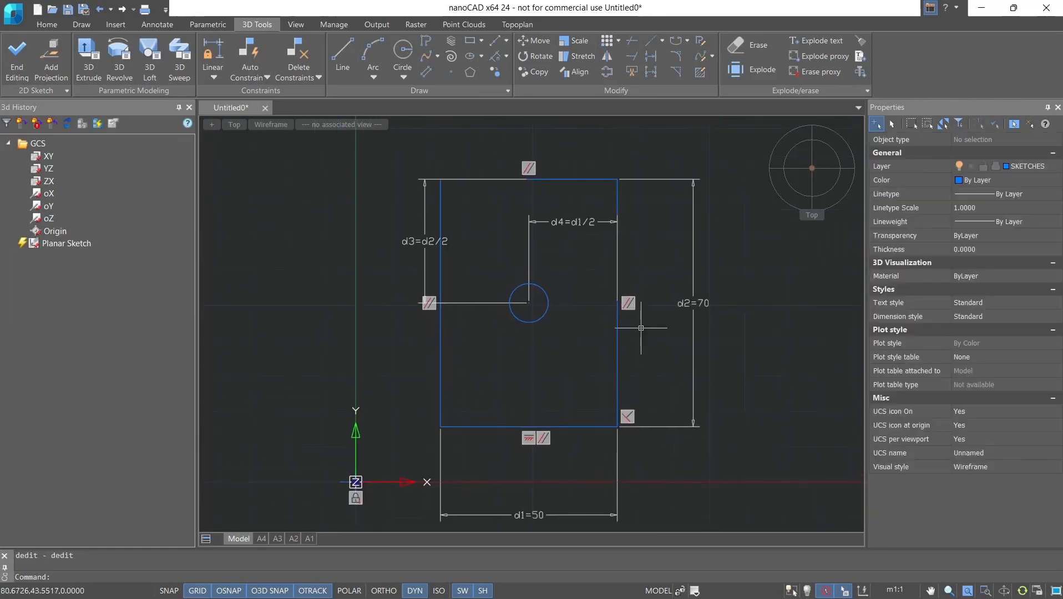
double_click(546, 513)
text(30)
key(Return)
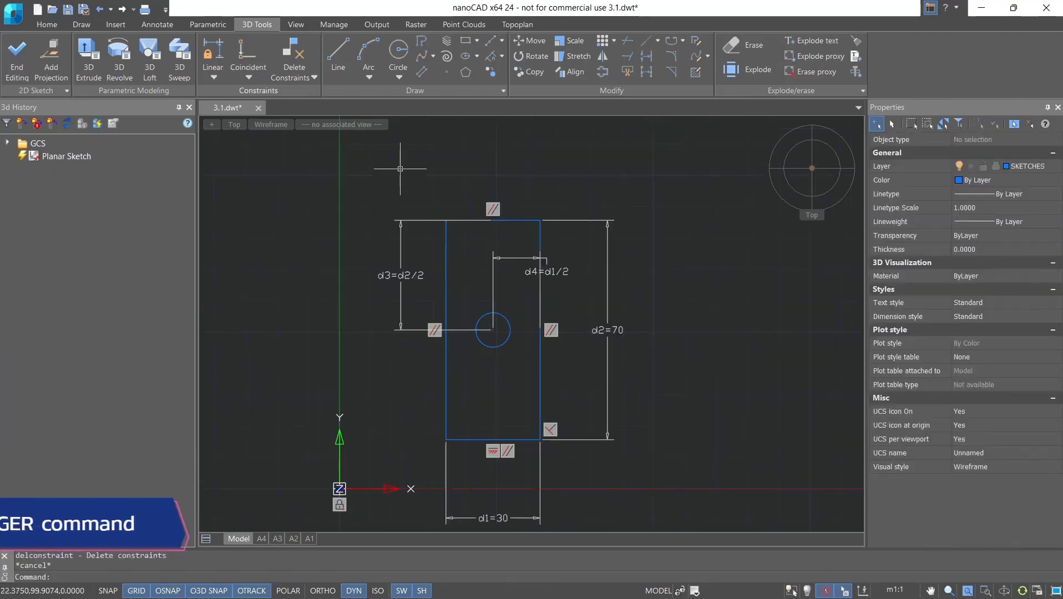
Change the d3 expression to d2/2+2 in the Parameters Manager and apply it
click(294, 78)
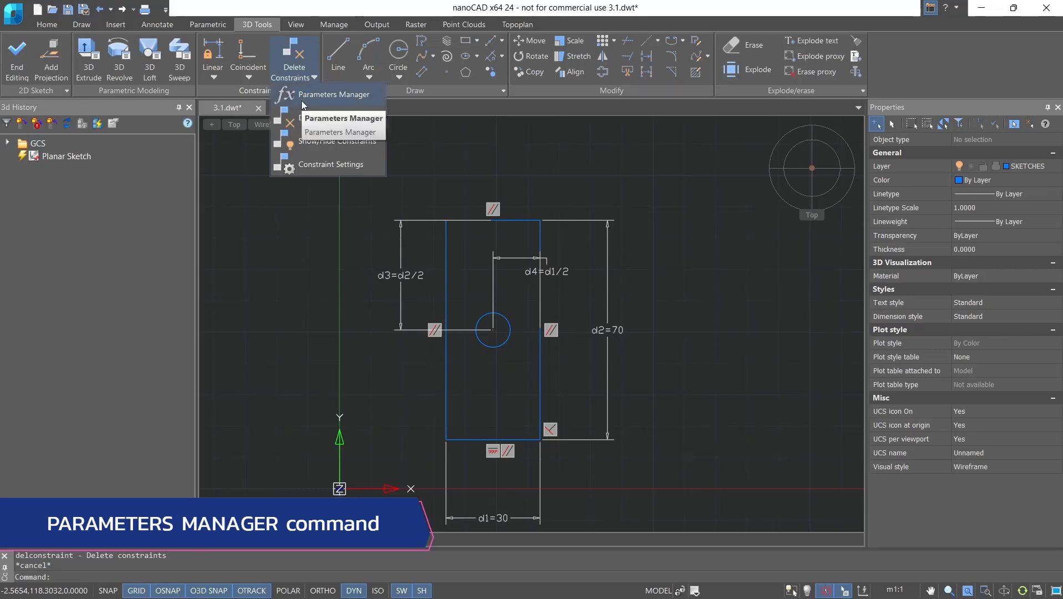
click(301, 100)
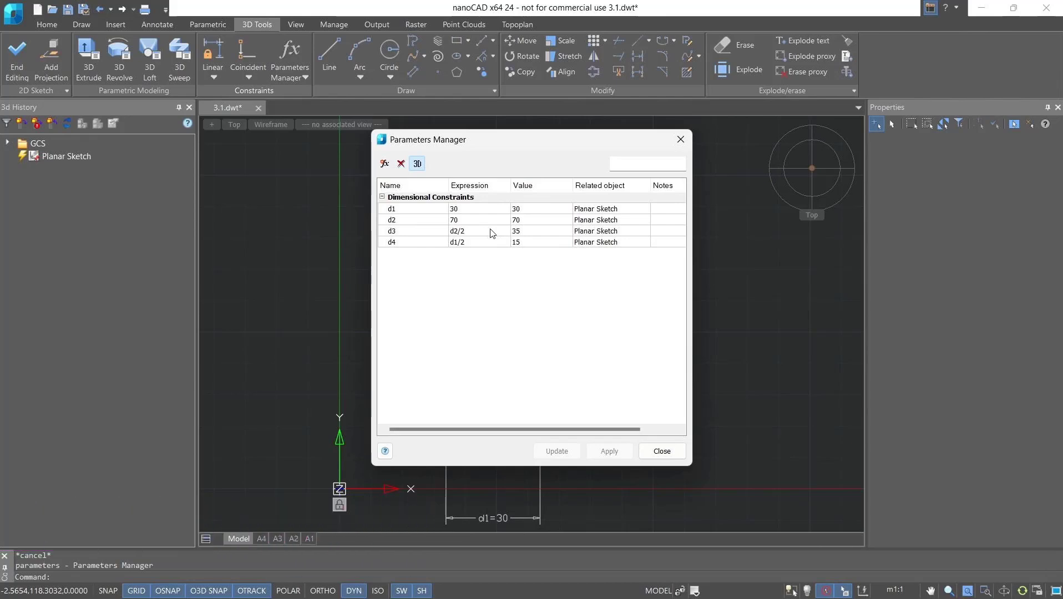
double_click(490, 231)
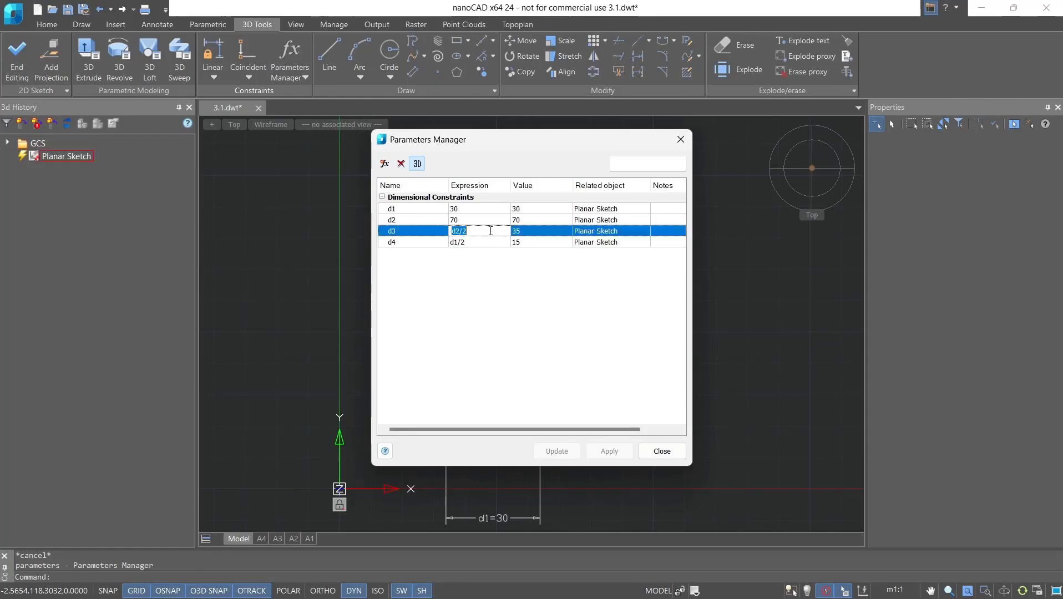
click(490, 231)
text(+2)
key(Return)
click(610, 451)
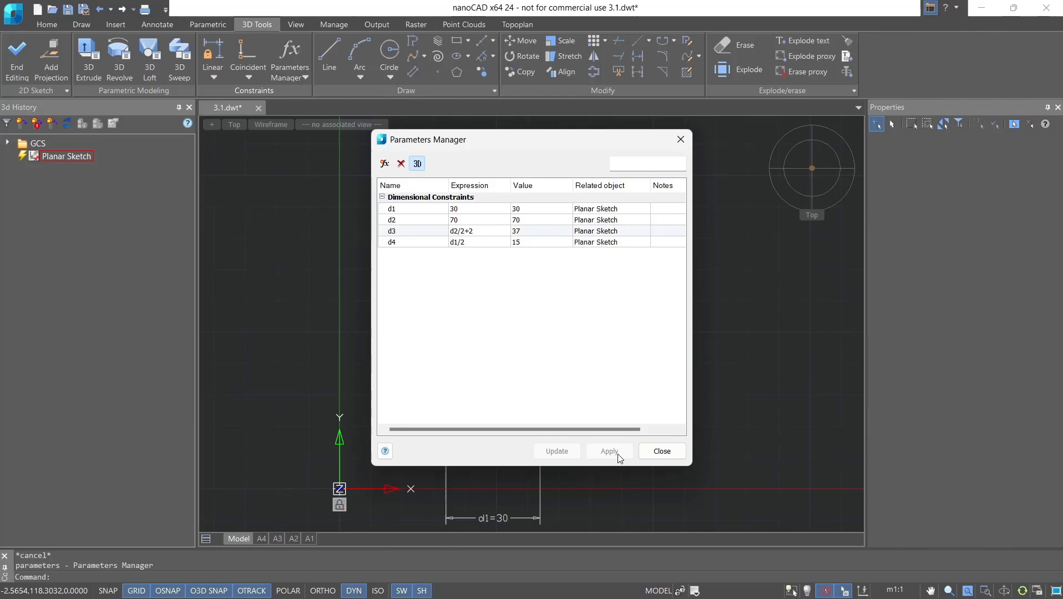
click(661, 451)
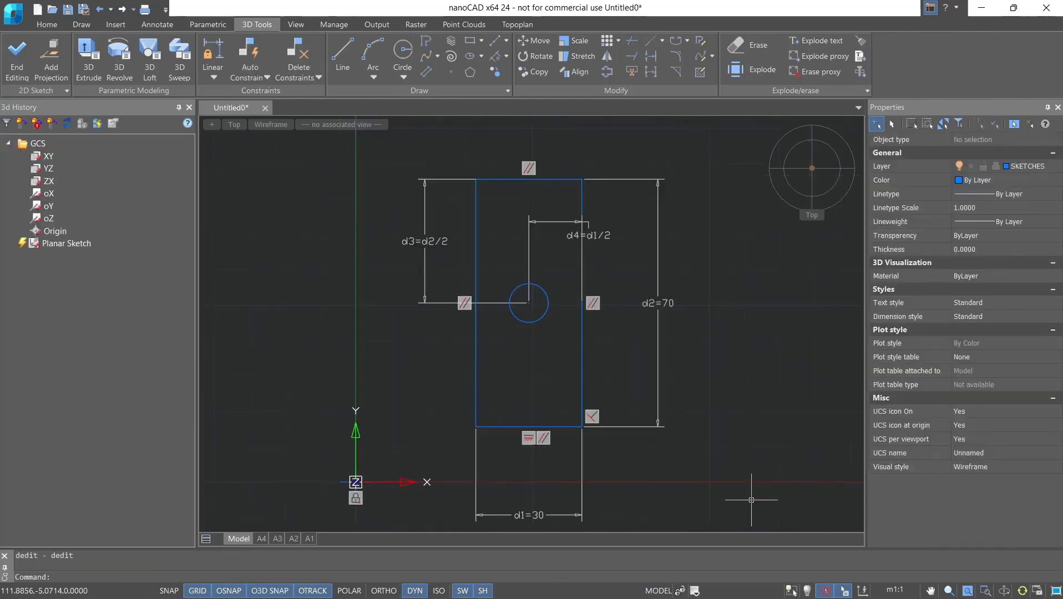
Hide all dimensional and geometric constraints of the sketch
click(312, 76)
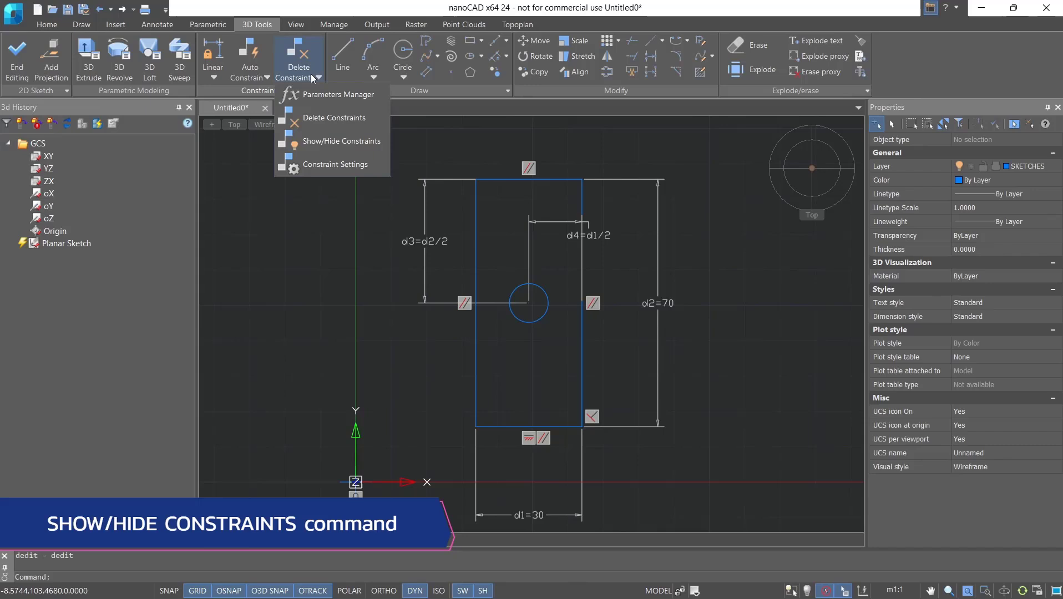
click(329, 147)
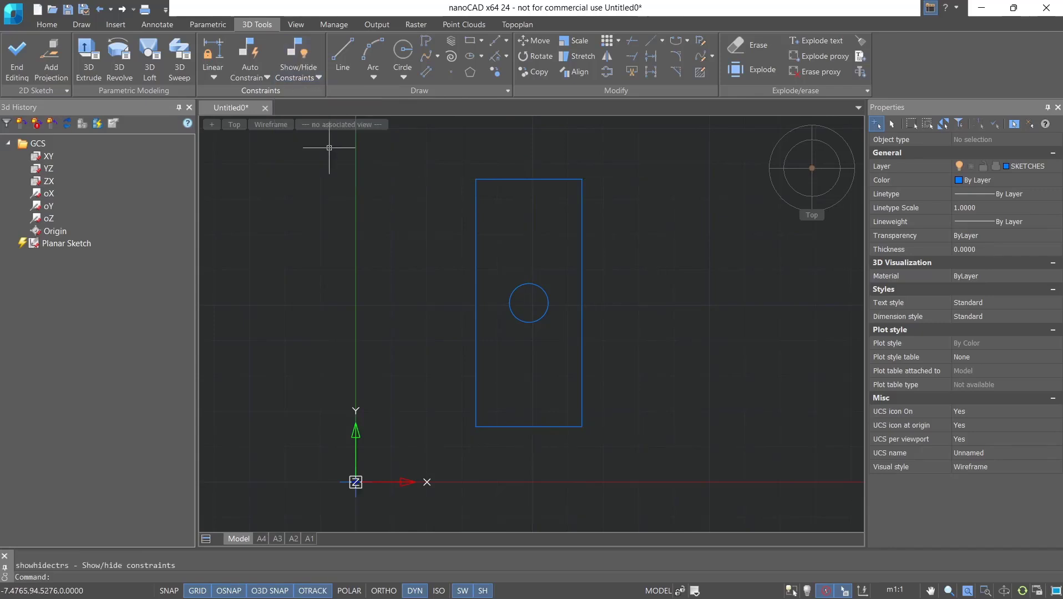
Show all dimensional and geometric constraints of the sketch again and end the sketch editing
click(312, 77)
click(322, 139)
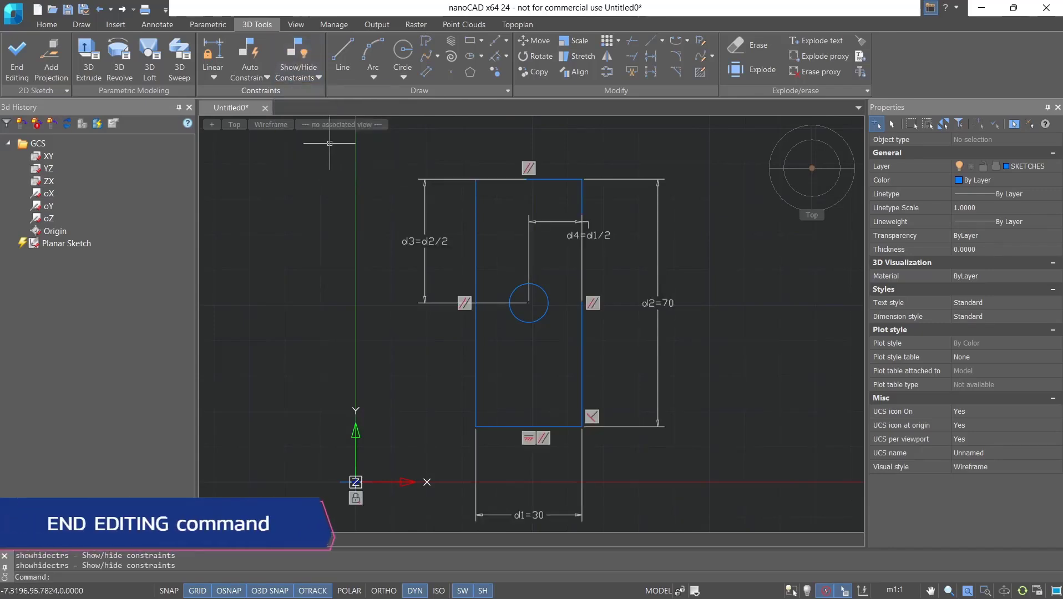
click(17, 57)
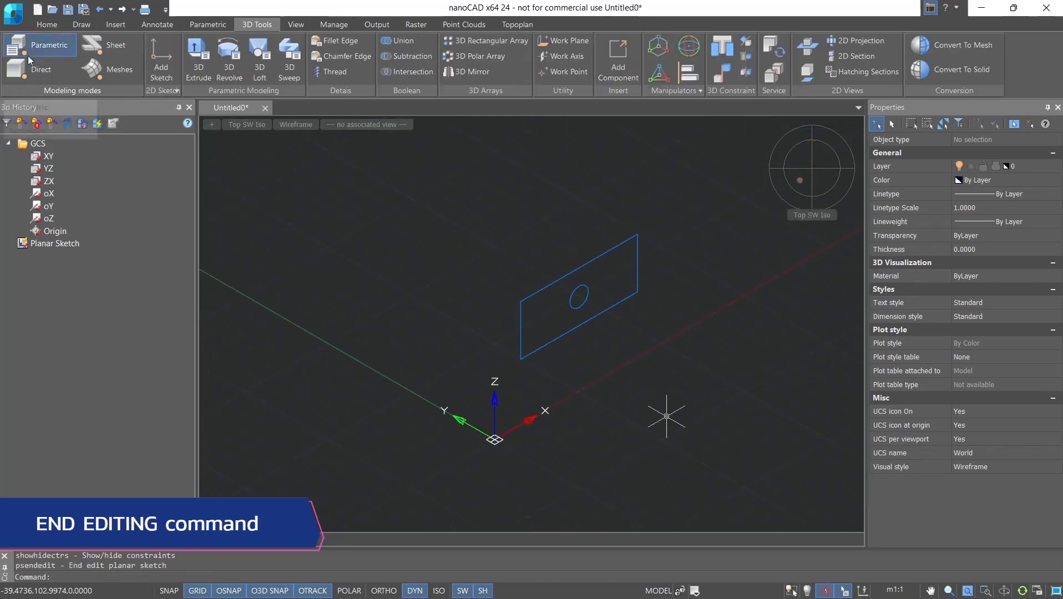
Draw a three-point arc with a radius of about 40 spanning about 141 degrees, beside the rectangle sketch in the XY plane
middle_drag(670, 387, 613, 370)
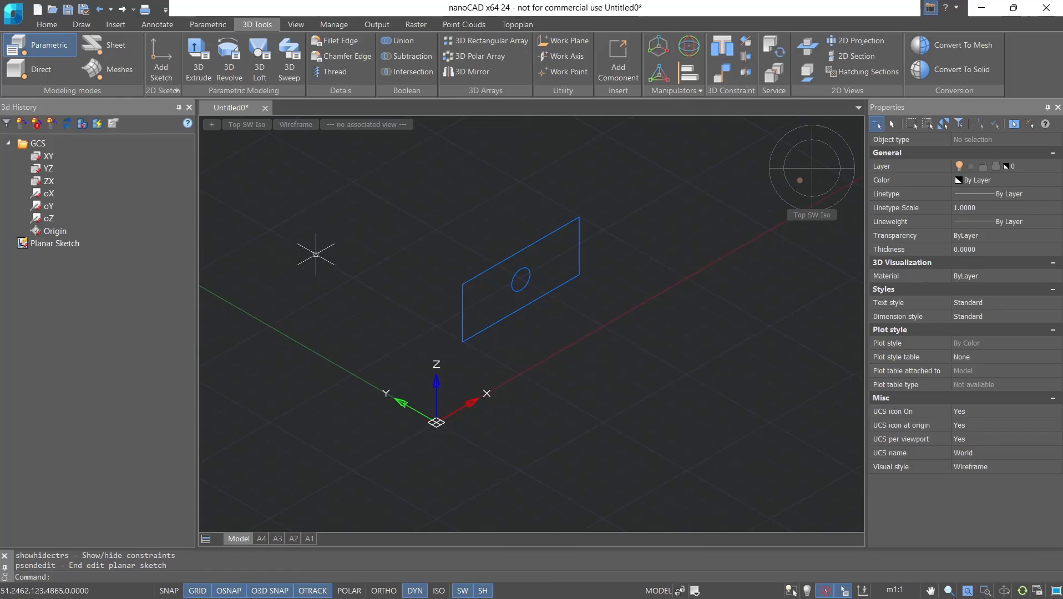
click(86, 24)
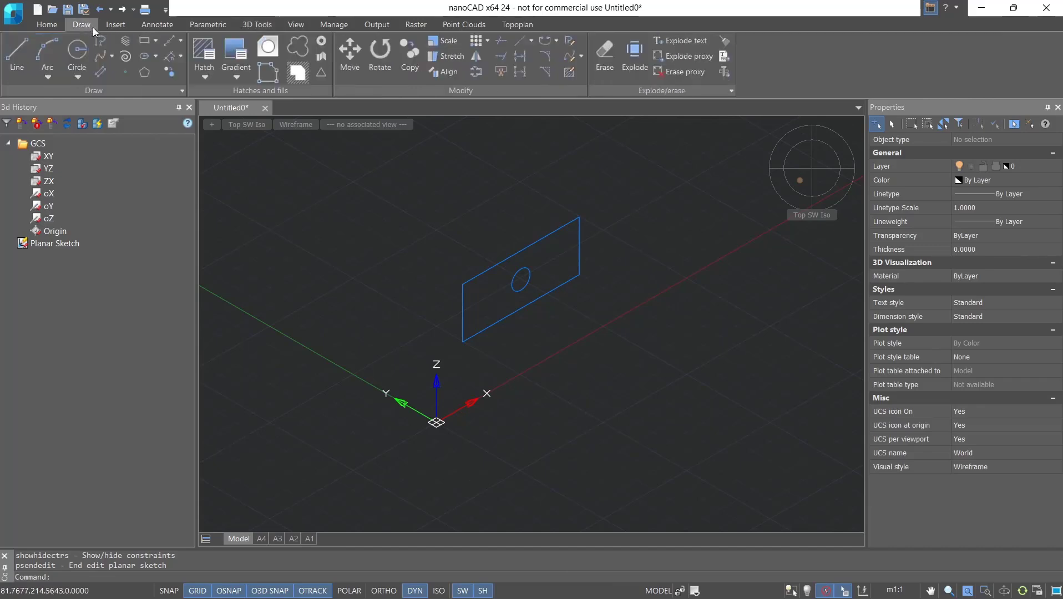
click(45, 54)
click(540, 440)
click(630, 428)
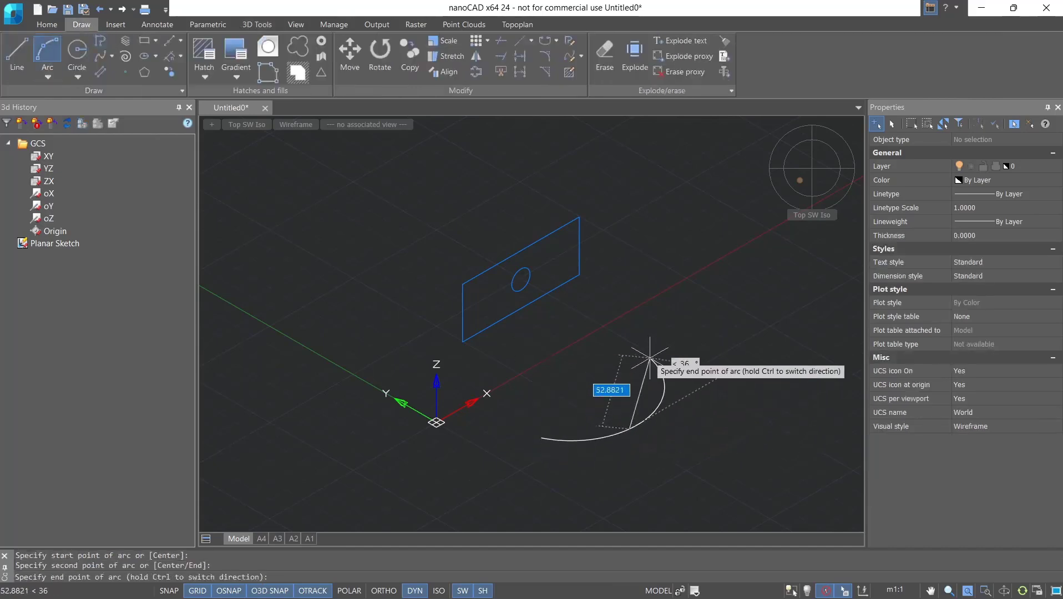
click(650, 359)
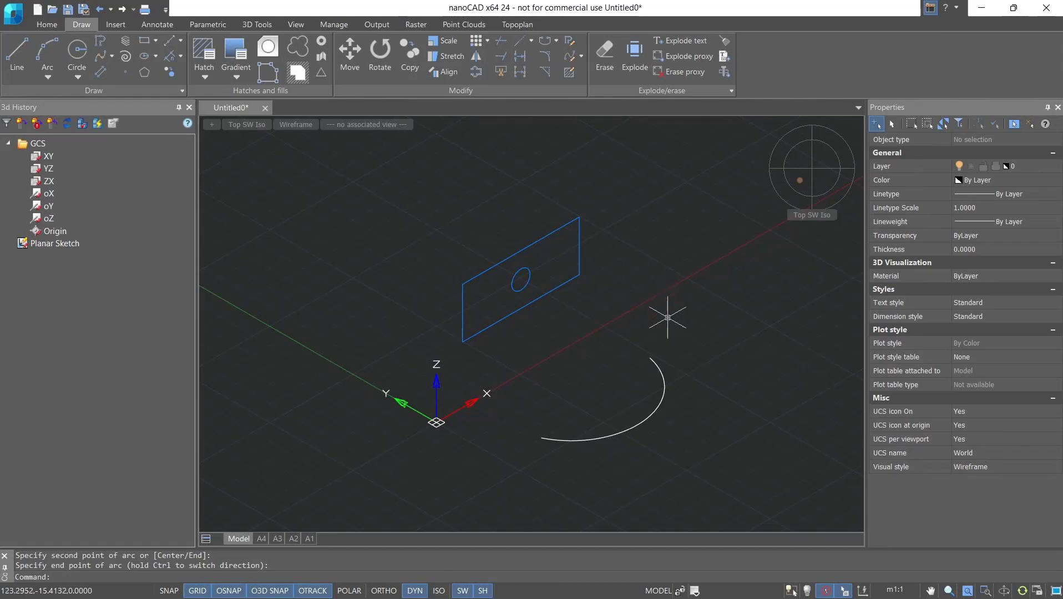
Convert the arc into a new planar sketch, end its editing and select that sketch in the model history
click(653, 362)
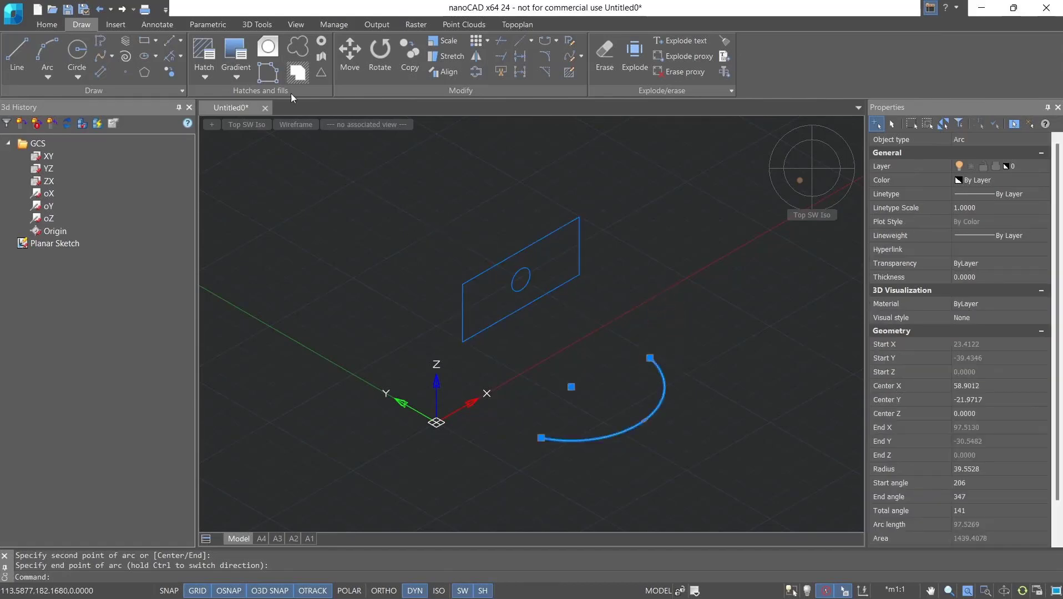
click(259, 26)
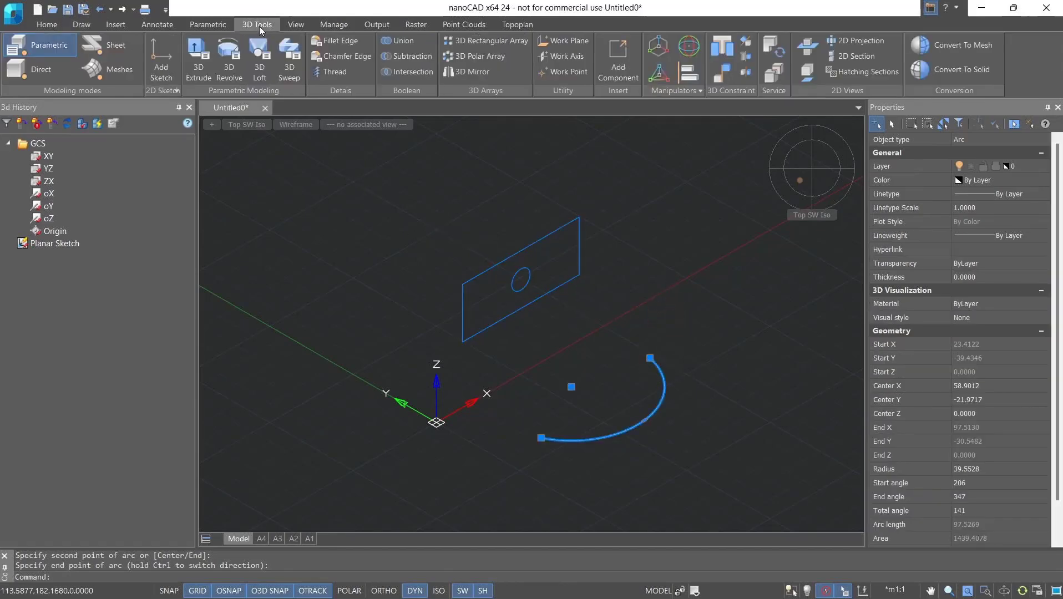
click(163, 78)
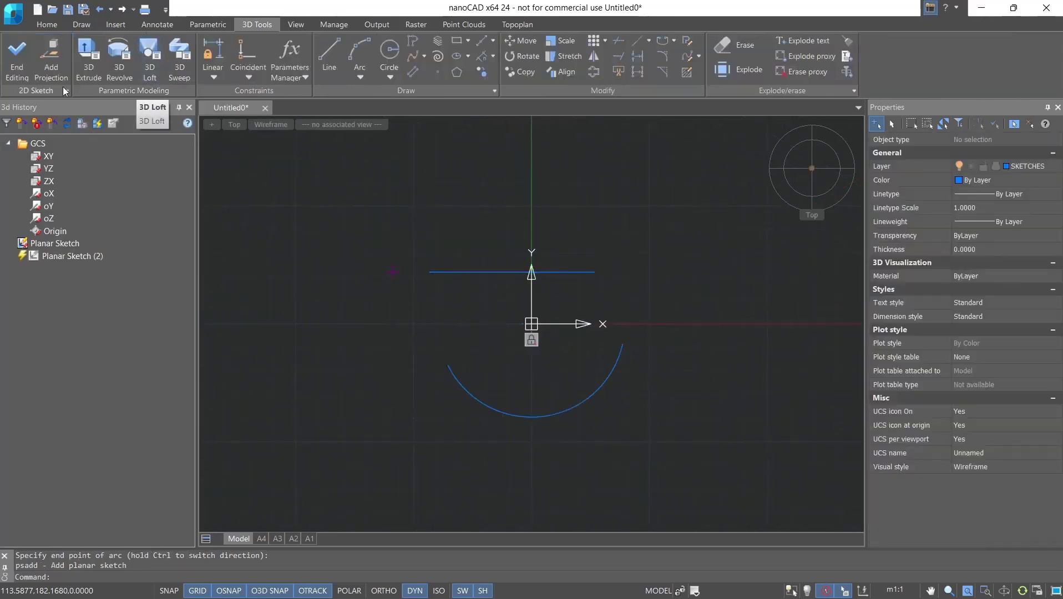
click(23, 70)
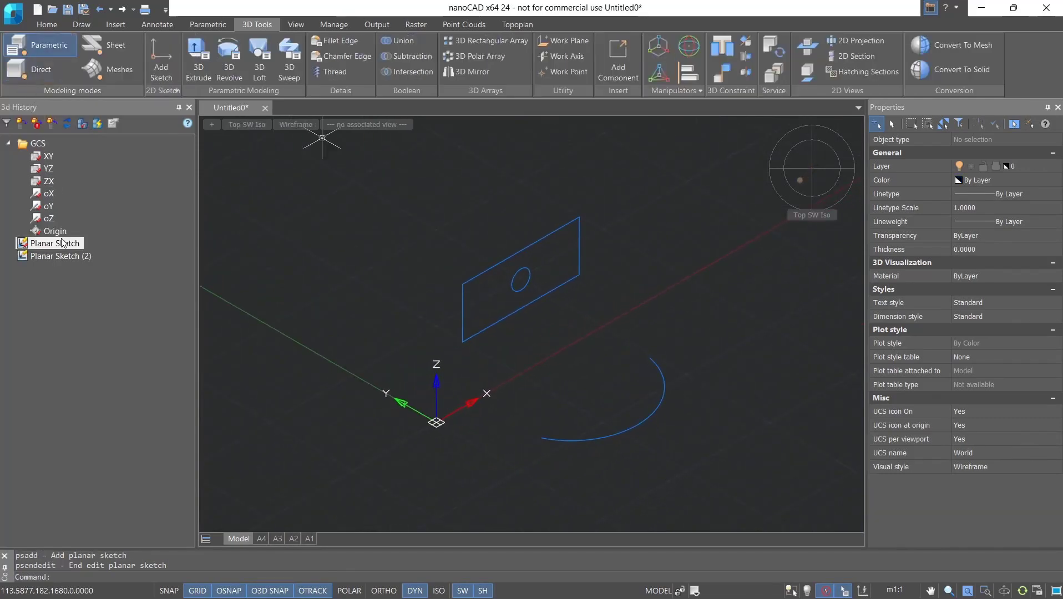
click(61, 256)
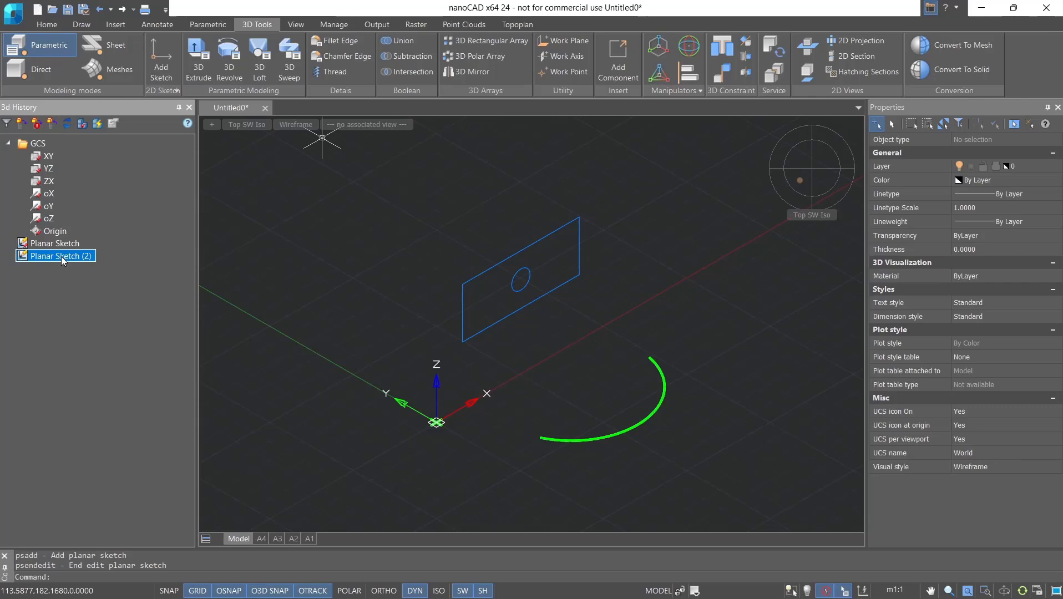